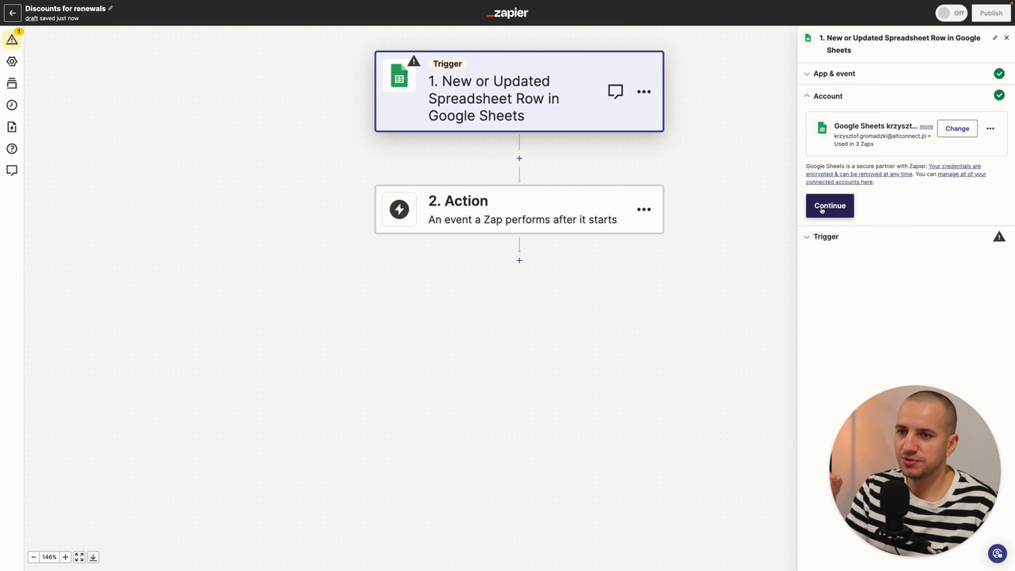
Step: Configure the Google Sheets trigger with spreadsheet "NB orders - Zapier TEST" and worksheet "orders", keeping the connected account
{"action": "left_click", "coordinate": [831, 208]}
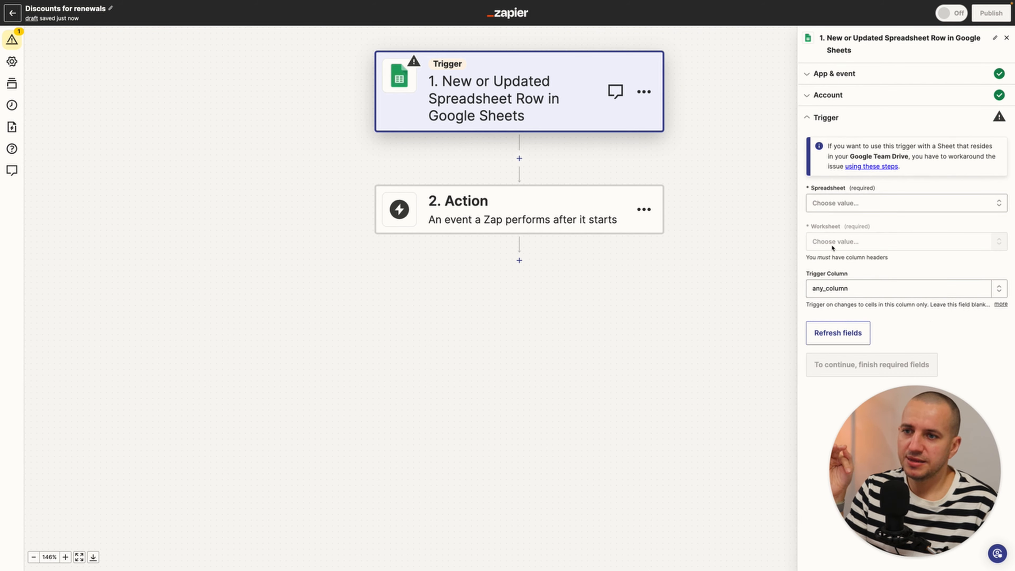
{"action": "left_click", "coordinate": [858, 204]}
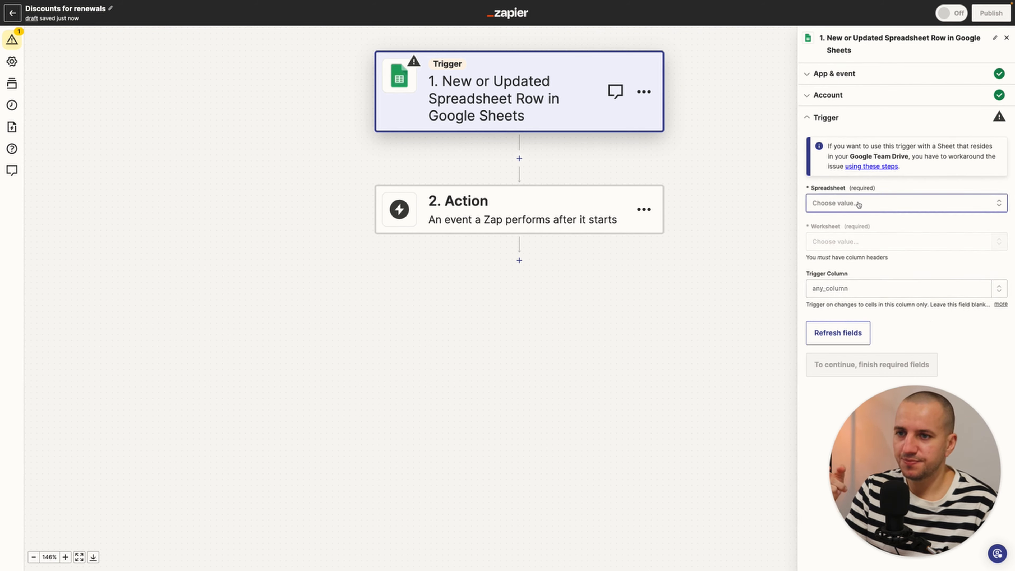
{"action": "left_click", "coordinate": [851, 228]}
{"action": "left_click", "coordinate": [848, 245]}
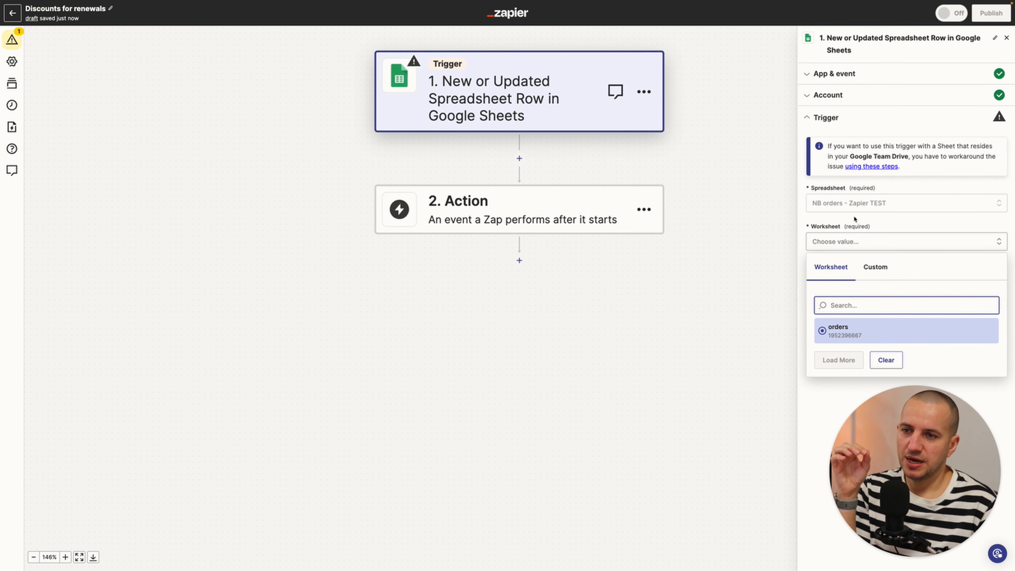
{"action": "left_click", "coordinate": [839, 337]}
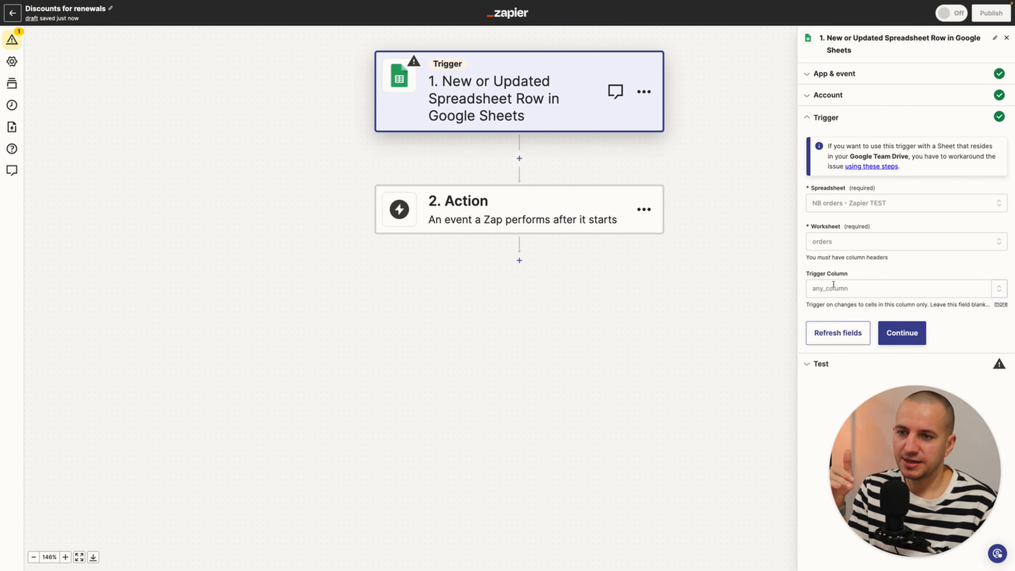
{"action": "left_click", "coordinate": [893, 337]}
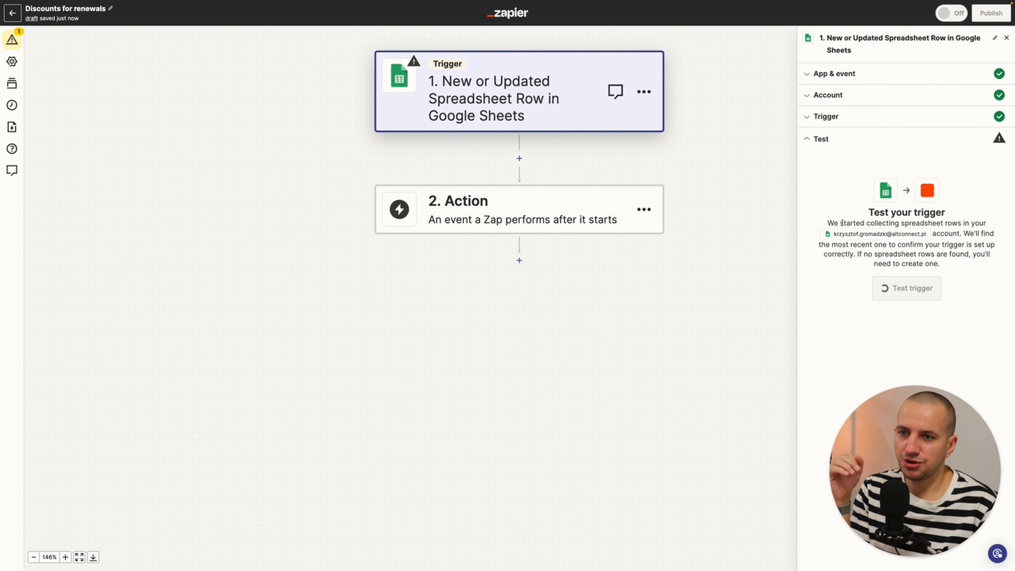
Step: Test the trigger, review the fields of Spreadsheet Row C, and continue with that record
{"action": "left_click", "coordinate": [907, 285]}
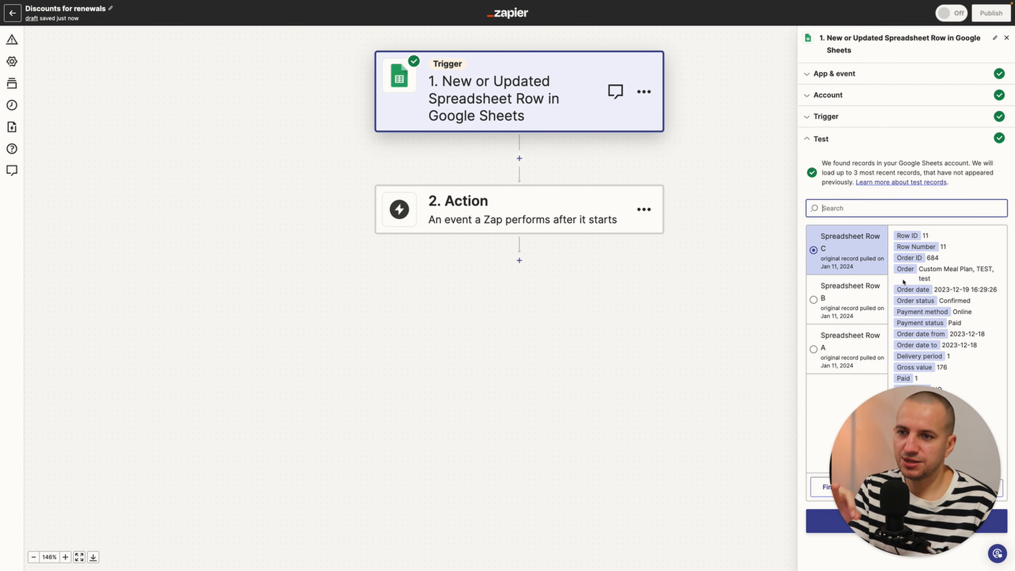
{"action": "scroll", "coordinate": [933, 280], "scroll_direction": "down", "scroll_amount": 10}
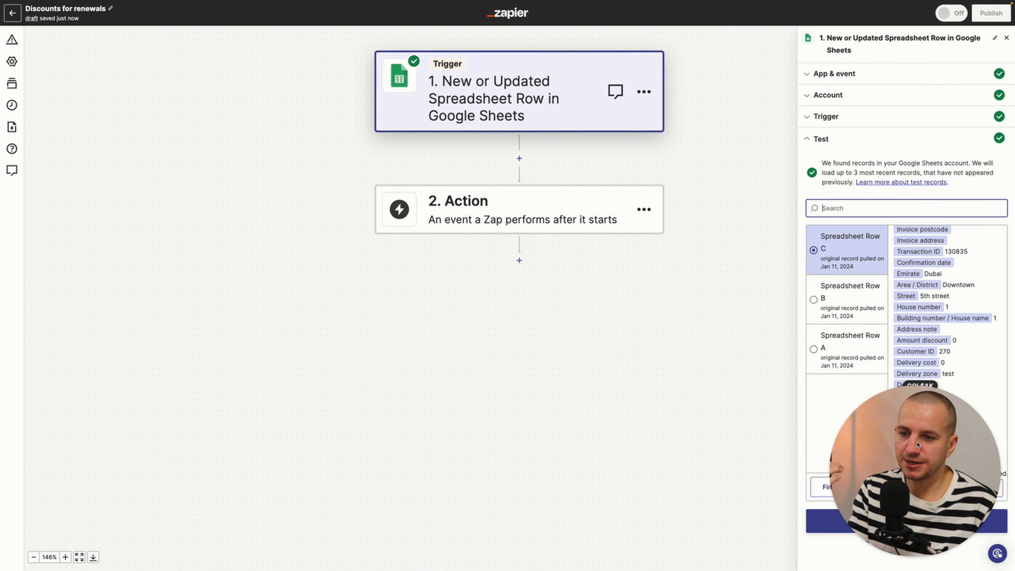
{"action": "scroll", "coordinate": [939, 336], "scroll_direction": "up", "scroll_amount": 6}
{"action": "scroll", "coordinate": [935, 347], "scroll_direction": "up", "scroll_amount": 3}
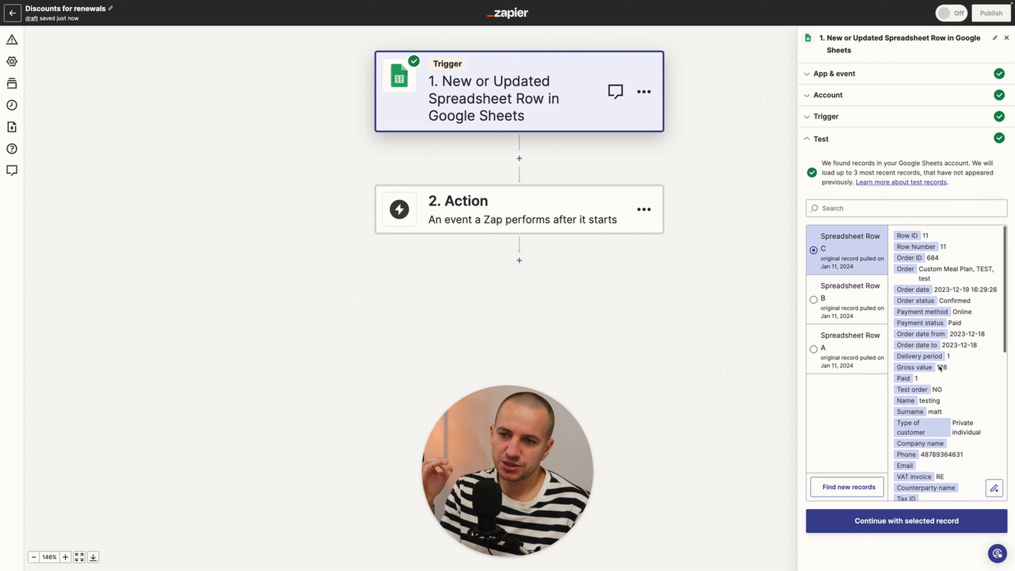
{"action": "left_click", "coordinate": [895, 522]}
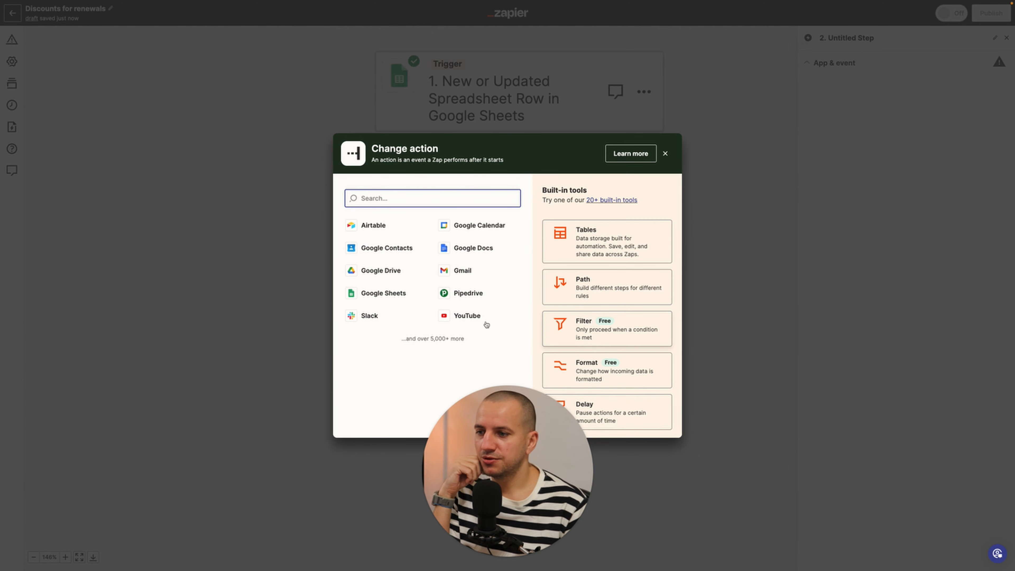
Step: Make the second step a Filter that continues only if "Order date to" is (Date/time) Before "Today"
{"action": "left_click", "coordinate": [593, 322]}
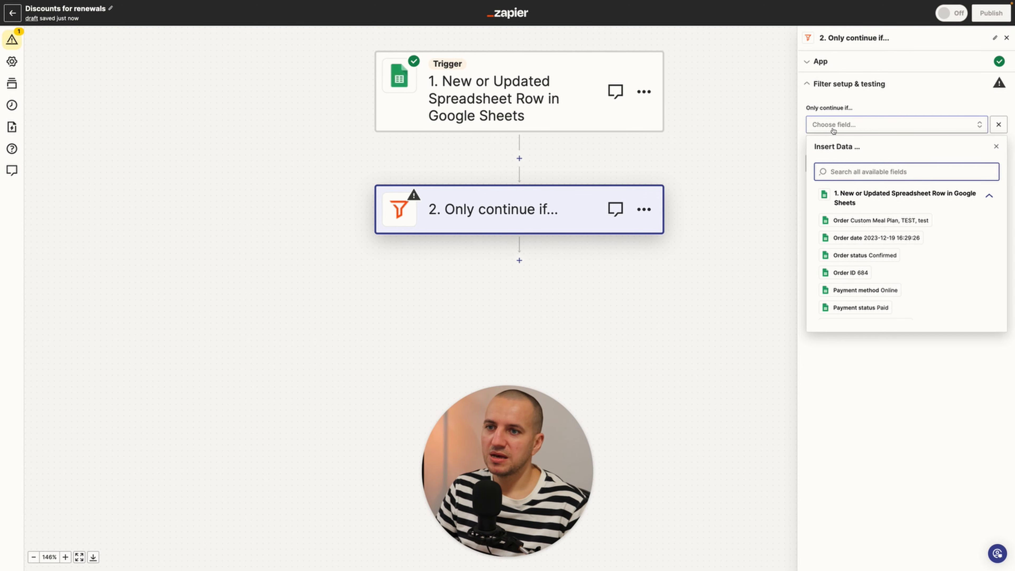
{"action": "scroll", "coordinate": [846, 250], "scroll_direction": "down", "scroll_amount": 3}
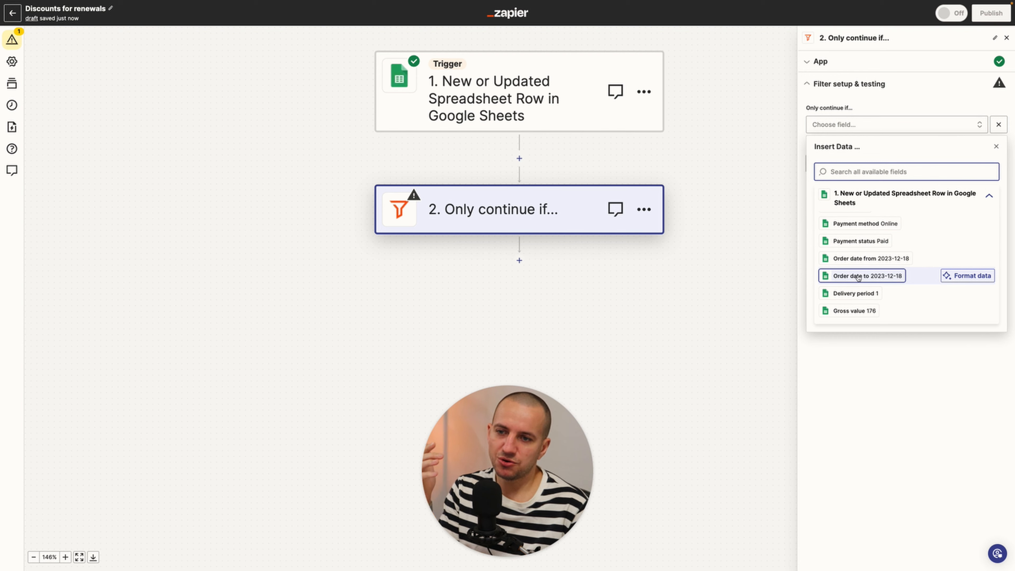
{"action": "left_click", "coordinate": [858, 276]}
{"action": "left_click", "coordinate": [831, 143]}
{"action": "scroll", "coordinate": [841, 216], "scroll_direction": "down", "scroll_amount": 5}
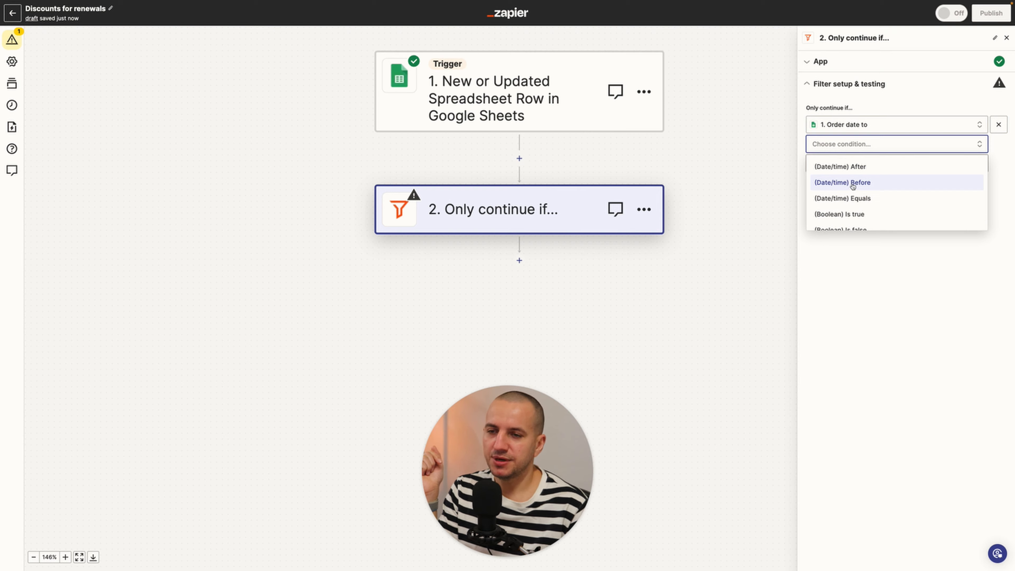
{"action": "left_click", "coordinate": [850, 186]}
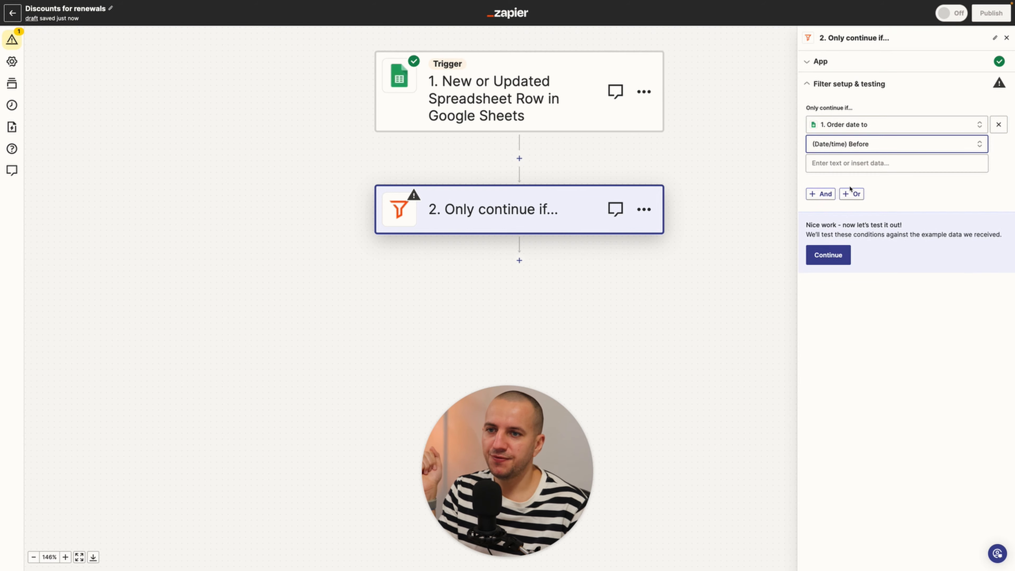
{"action": "left_click", "coordinate": [830, 164]}
{"action": "type", "text": "Today"}
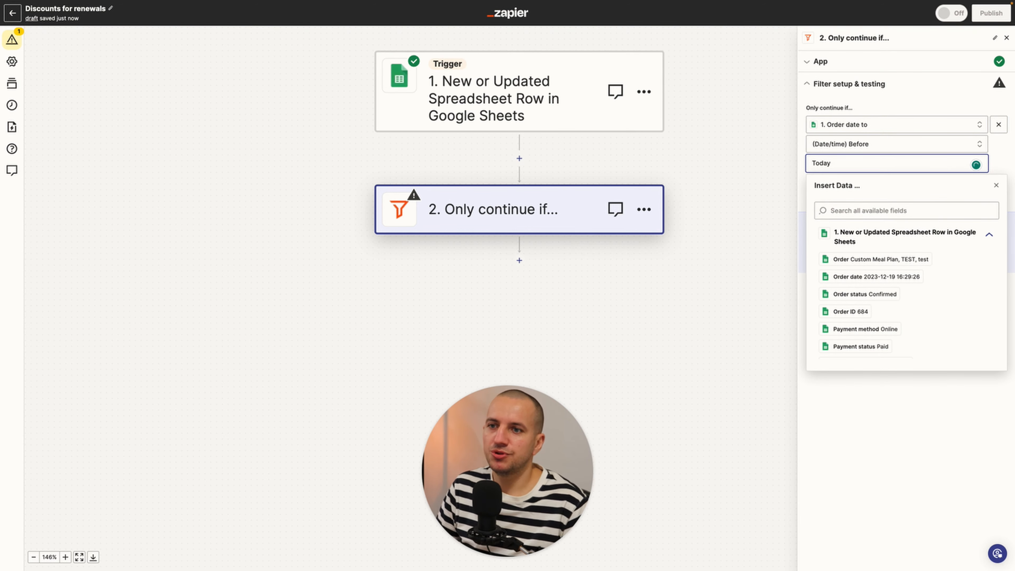
{"action": "left_click", "coordinate": [837, 414]}
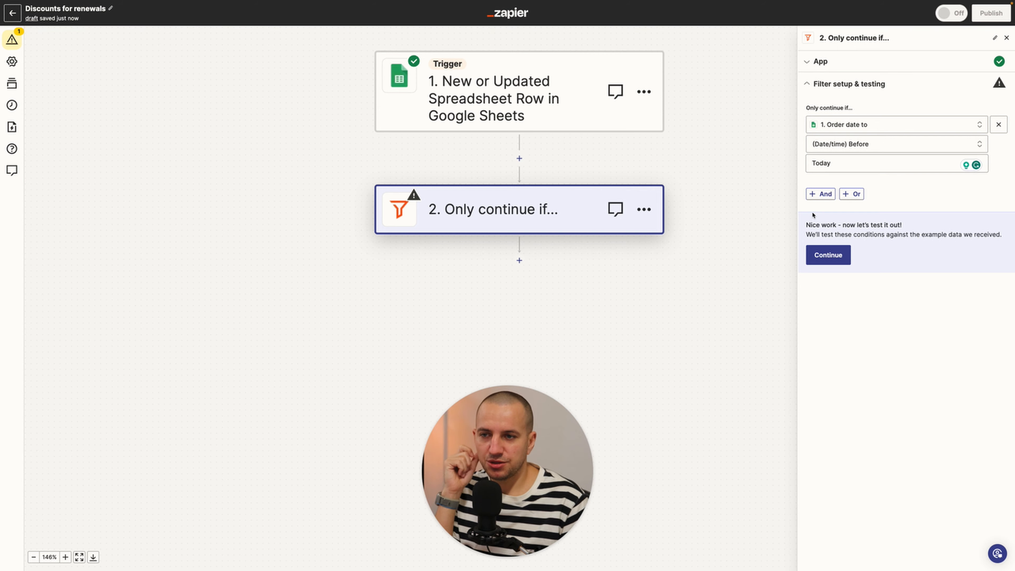
Step: Add an And condition to the filter using the "Order date to" field with (Date/time) After
{"action": "left_click", "coordinate": [820, 194]}
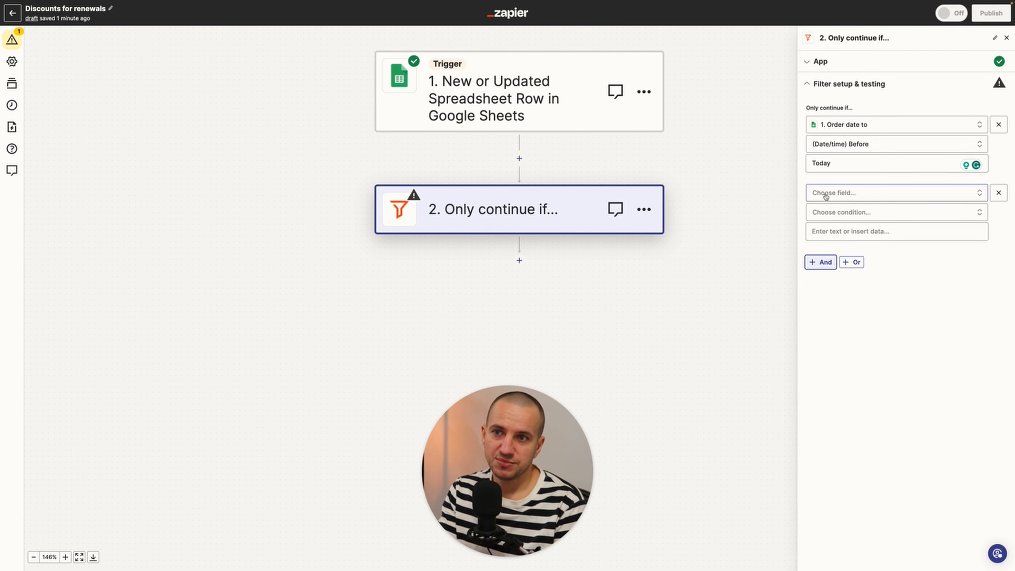
{"action": "left_click", "coordinate": [836, 195]}
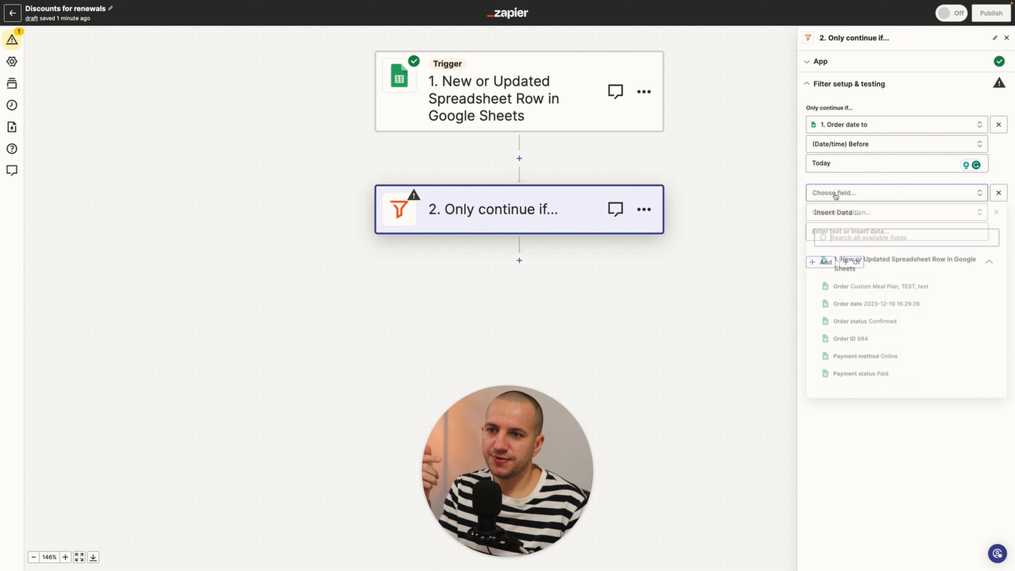
{"action": "scroll", "coordinate": [853, 304], "scroll_direction": "down", "scroll_amount": 4}
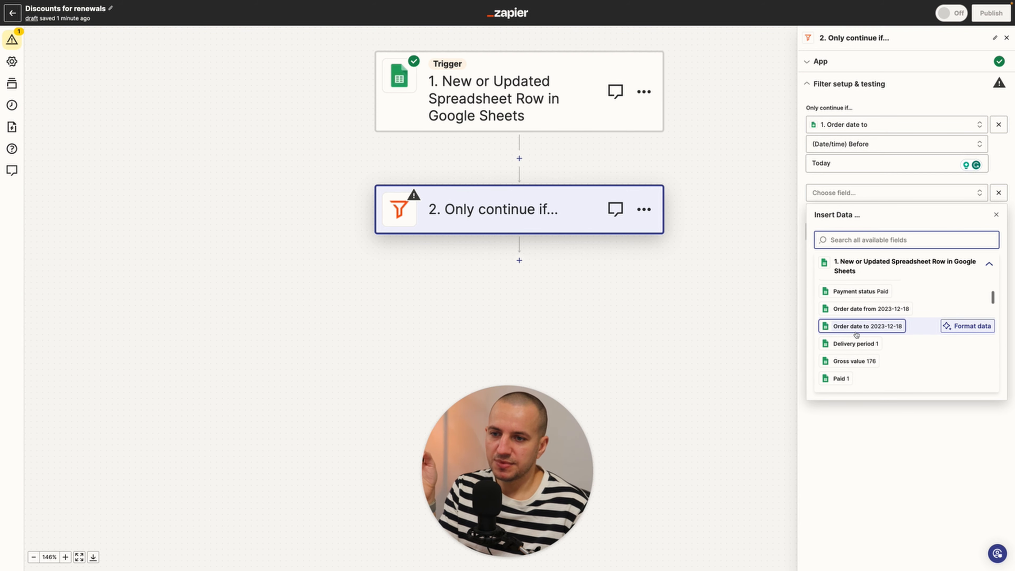
{"action": "left_click", "coordinate": [854, 327]}
{"action": "left_click", "coordinate": [838, 212]}
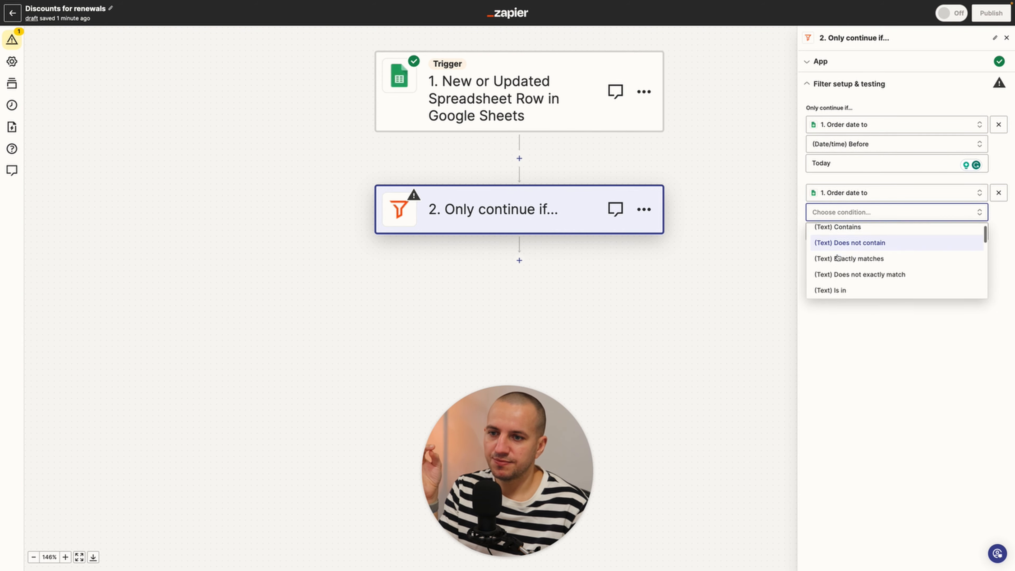
{"action": "scroll", "coordinate": [838, 256], "scroll_direction": "down", "scroll_amount": 5}
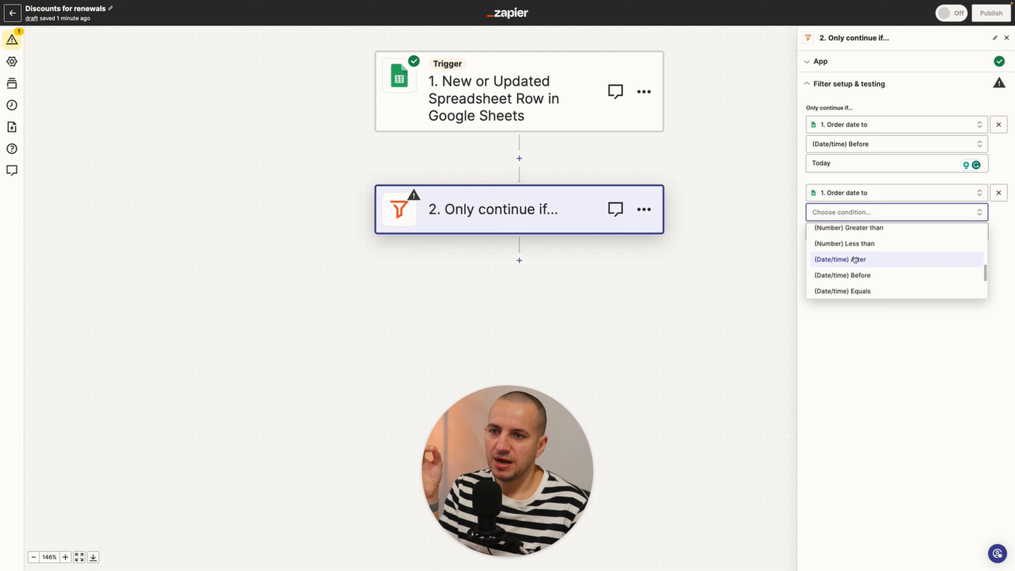
{"action": "left_click", "coordinate": [838, 259]}
Step: Set the second condition's comparison value to "Today - 7 days" and test the filter against the sample record
{"action": "left_click", "coordinate": [841, 231]}
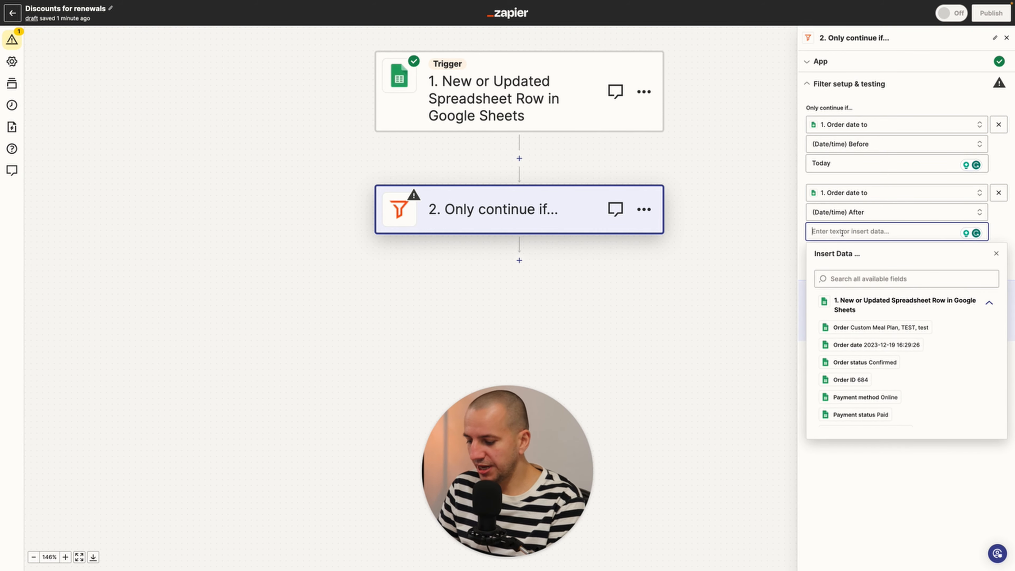
{"action": "type", "text": "Yesterday"}
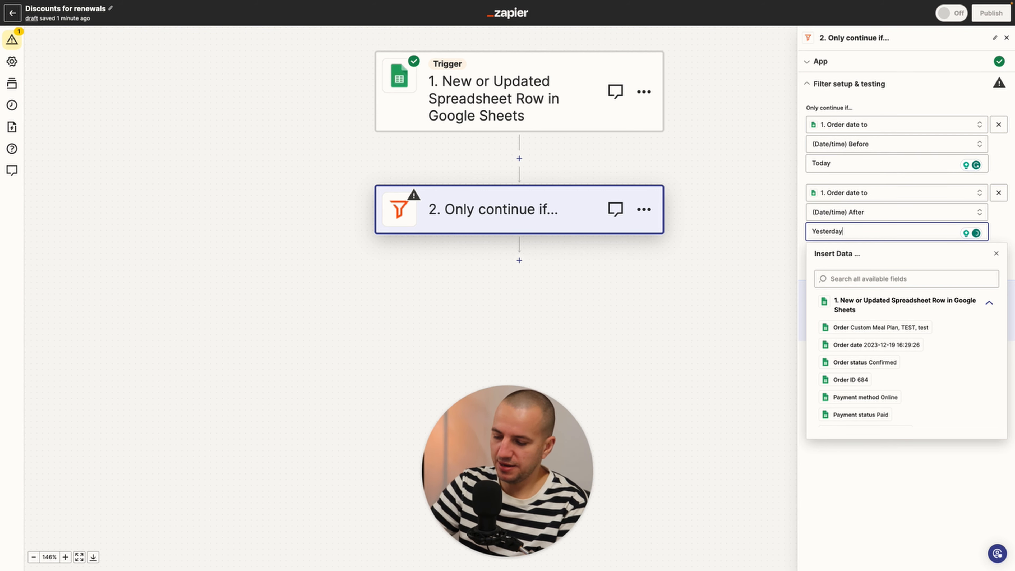
{"action": "key", "text": "ctrl+a"}
{"action": "type", "text": "T"}
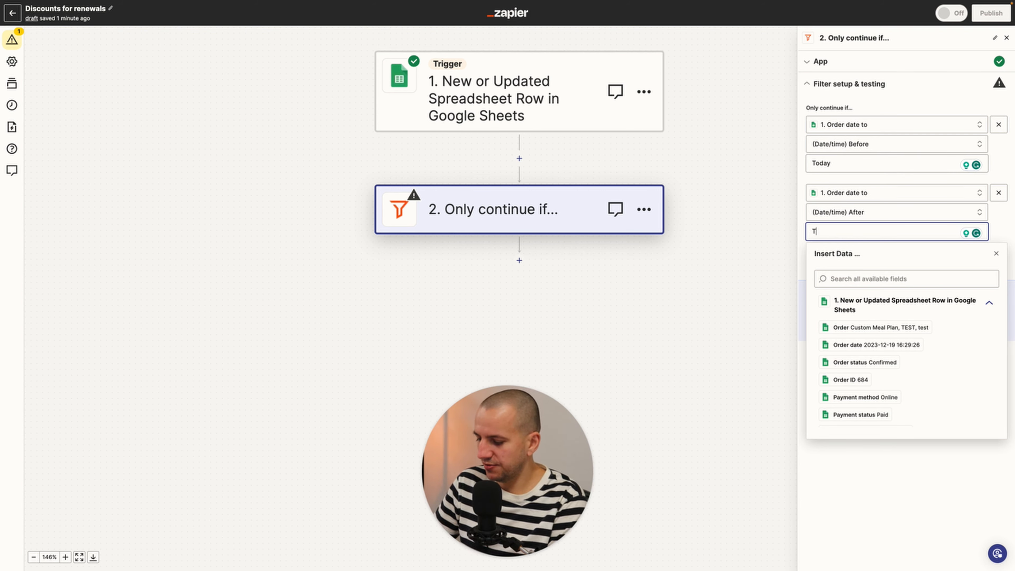
{"action": "type", "text": "oday -"}
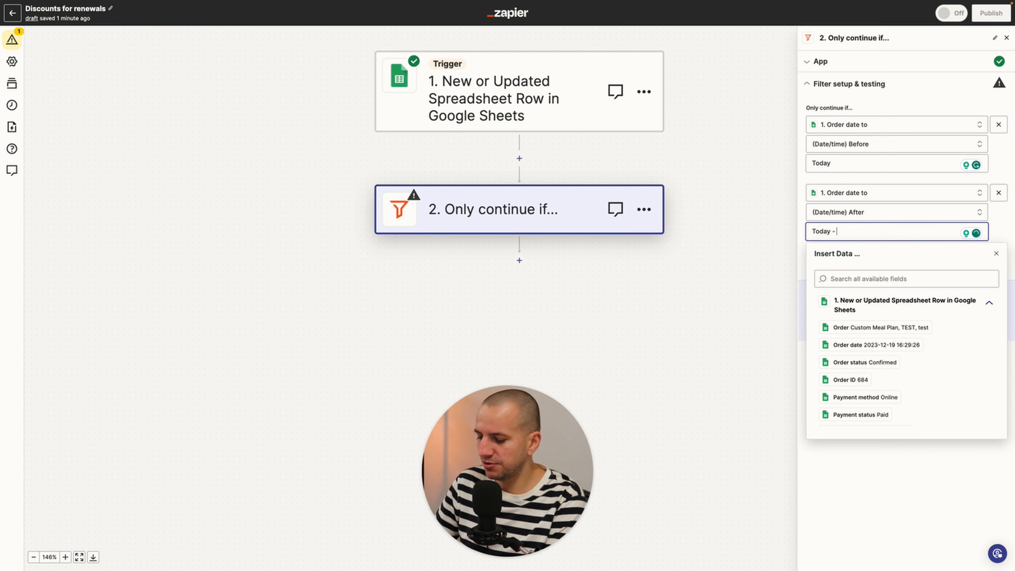
{"action": "type", "text": " 7 dat"}
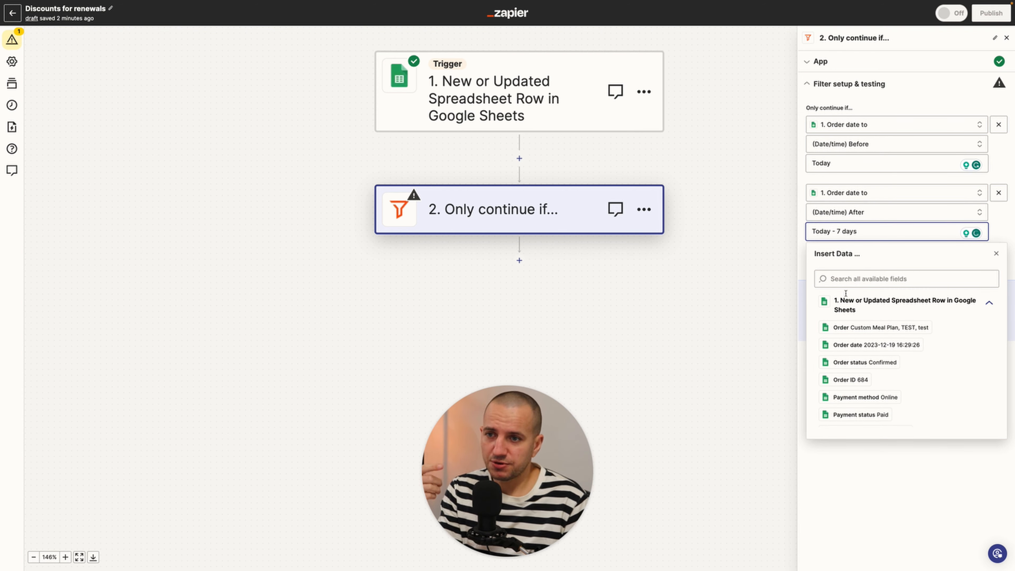
{"action": "left_click", "coordinate": [862, 498]}
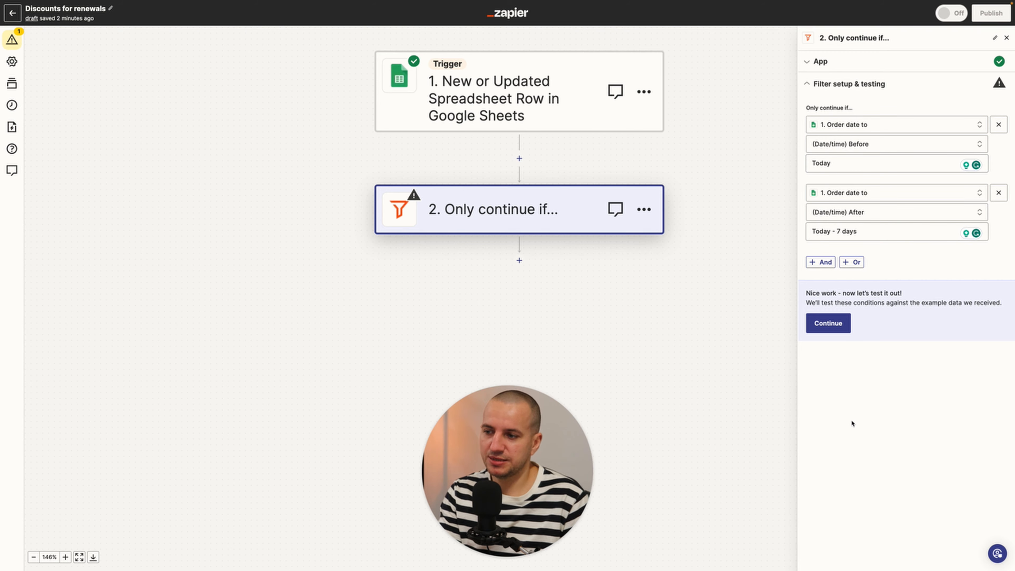
{"action": "left_click", "coordinate": [831, 324]}
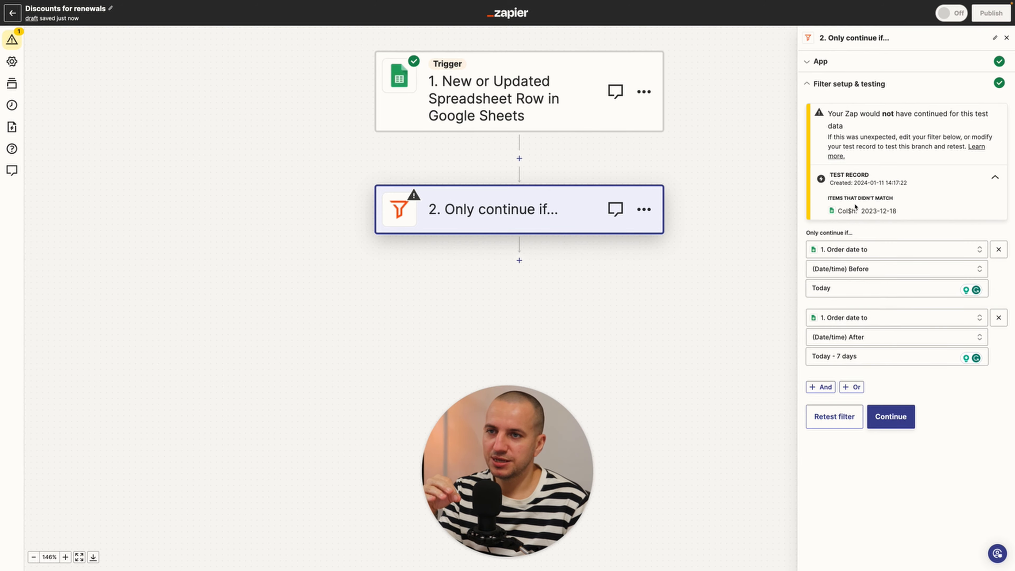
{"action": "left_click", "coordinate": [888, 422]}
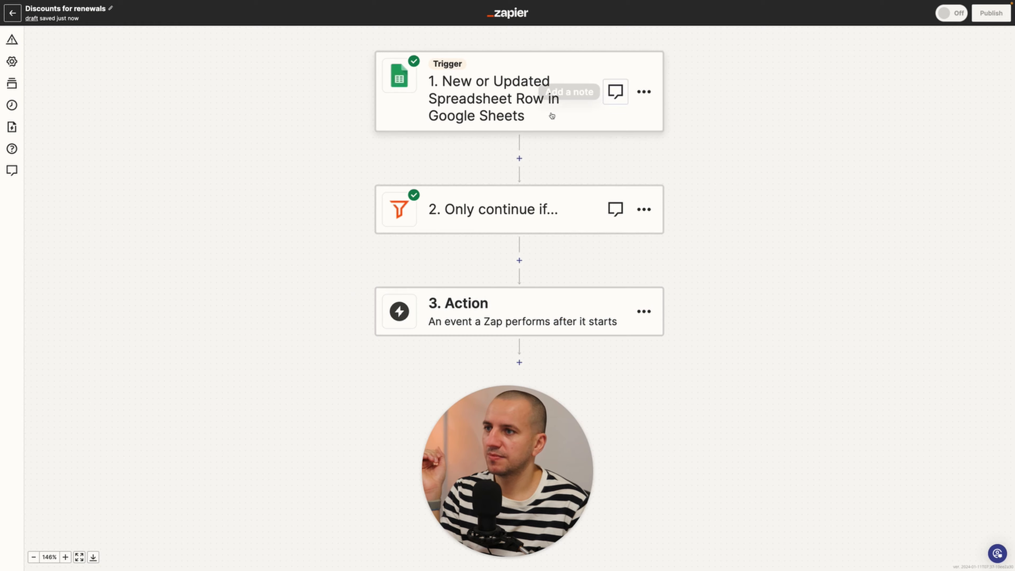
Step: Choose Spreadsheet Row B as the Google Sheets trigger's test record and retest the filter with it
{"action": "left_click", "coordinate": [551, 113]}
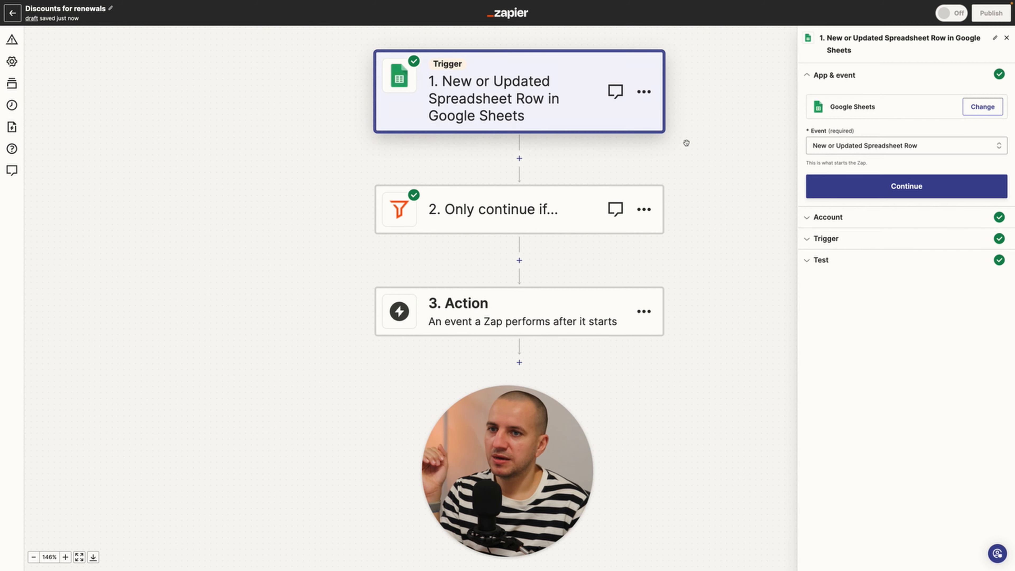
{"action": "left_click", "coordinate": [875, 195]}
{"action": "left_click", "coordinate": [832, 204]}
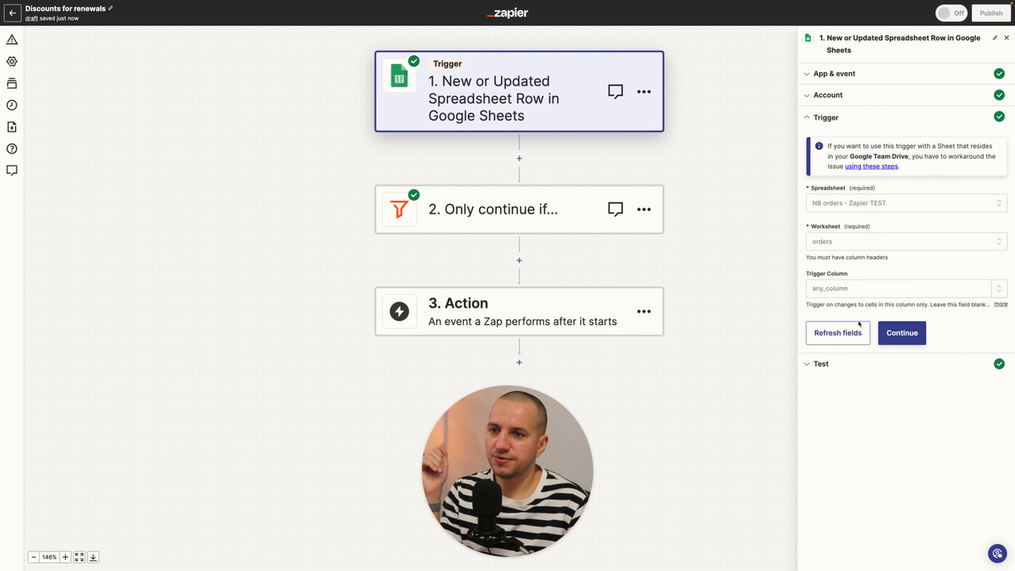
{"action": "left_click", "coordinate": [913, 337]}
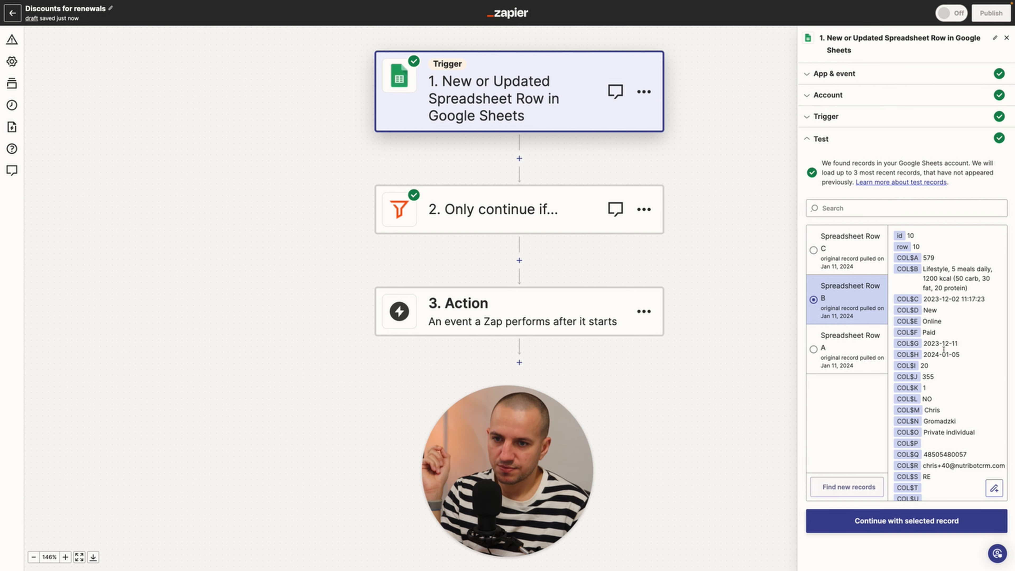
{"action": "scroll", "coordinate": [952, 399], "scroll_direction": "down", "scroll_amount": 1}
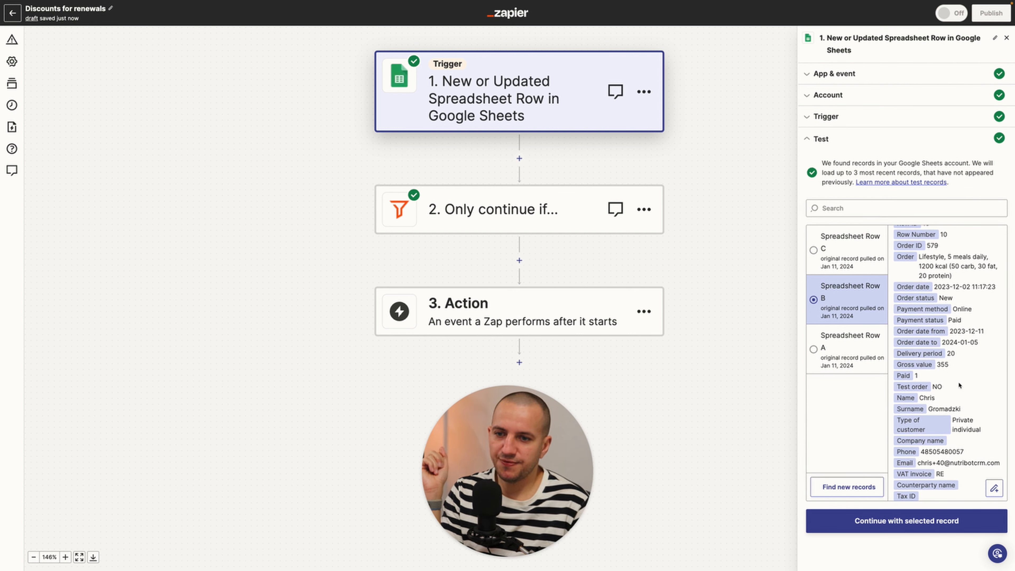
{"action": "left_click", "coordinate": [907, 535]}
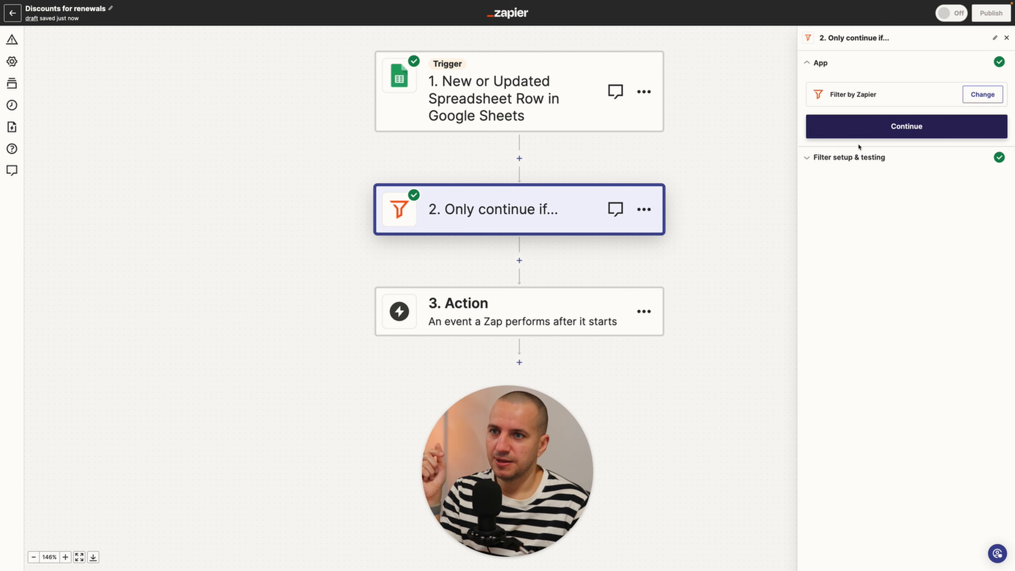
{"action": "left_click", "coordinate": [826, 161]}
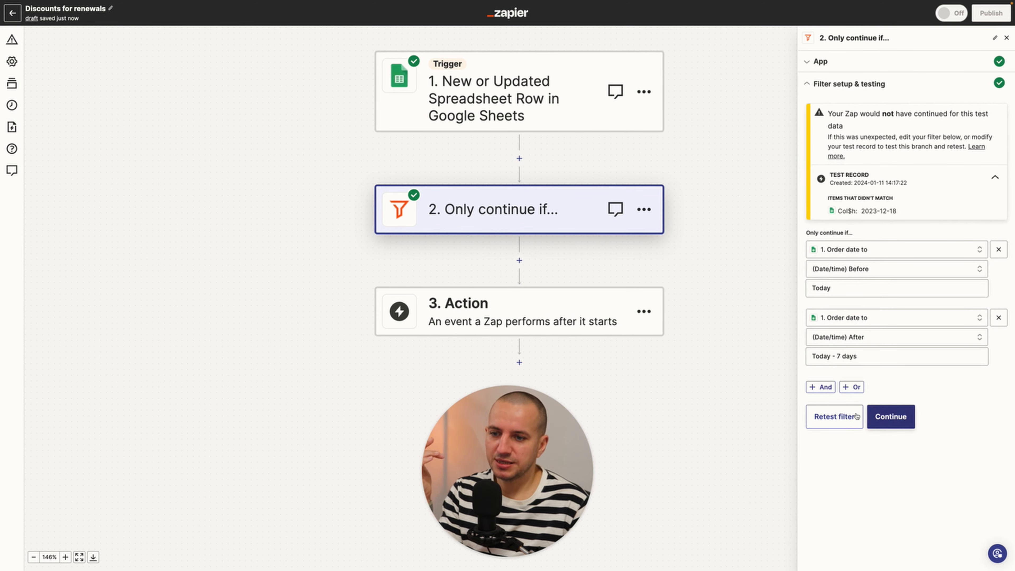
{"action": "left_click", "coordinate": [834, 416]}
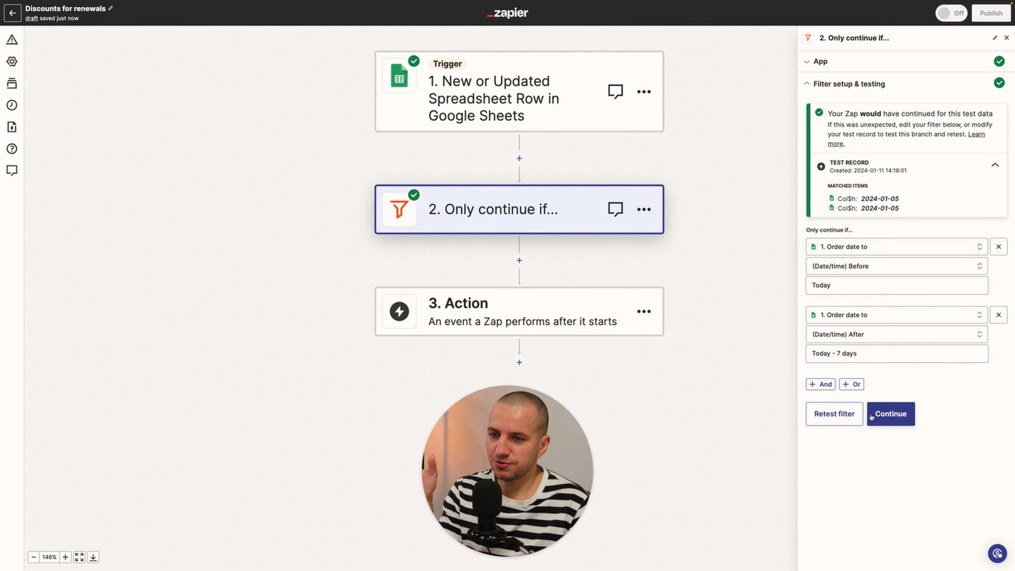
Step: Proceed to choosing the third step's action app and search the available apps for "sms"
{"action": "left_click", "coordinate": [888, 417]}
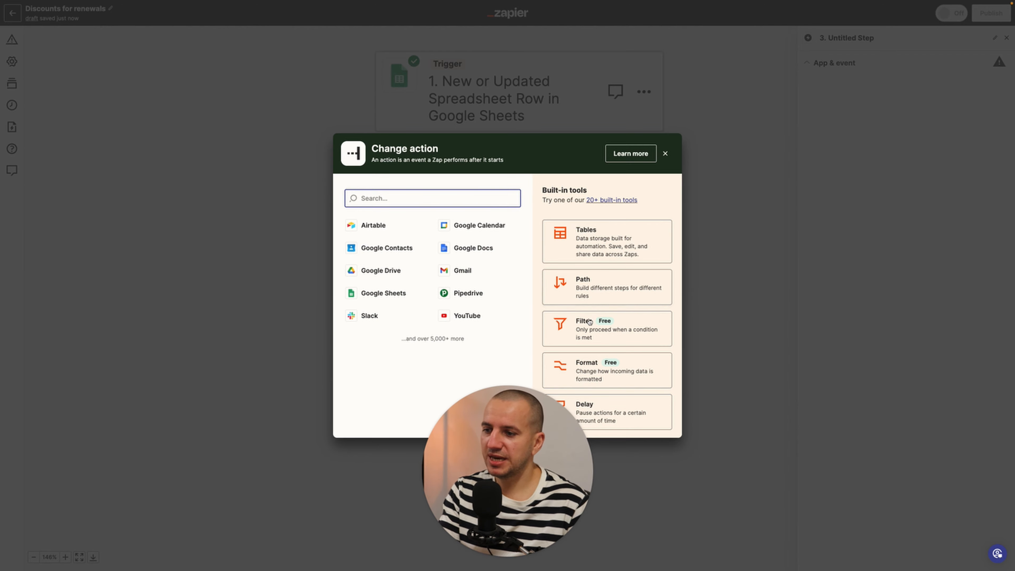
{"action": "type", "text": "sms"}
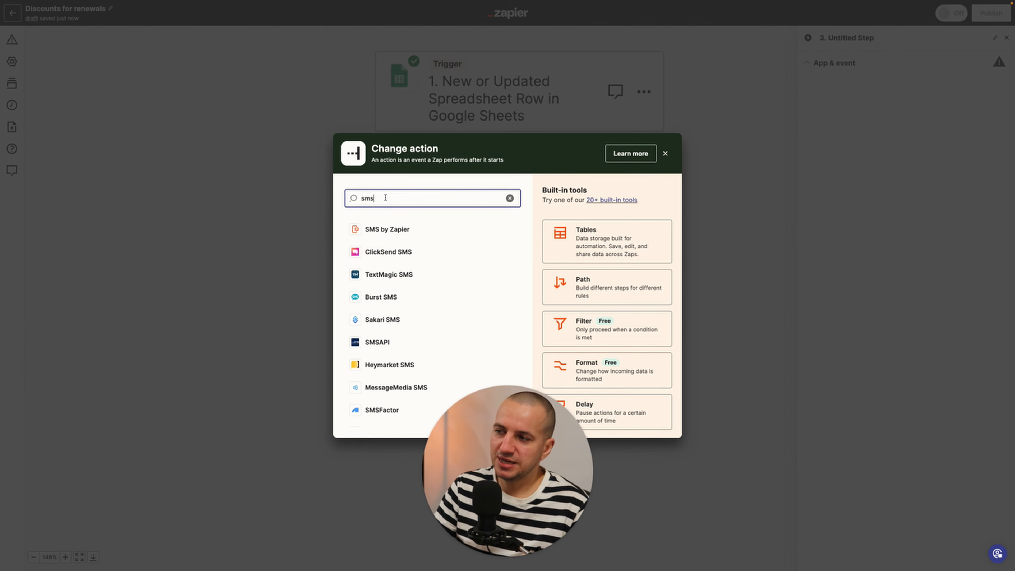
{"action": "left_click_drag", "start_coordinate": [372, 197], "coordinate": [361, 200]}
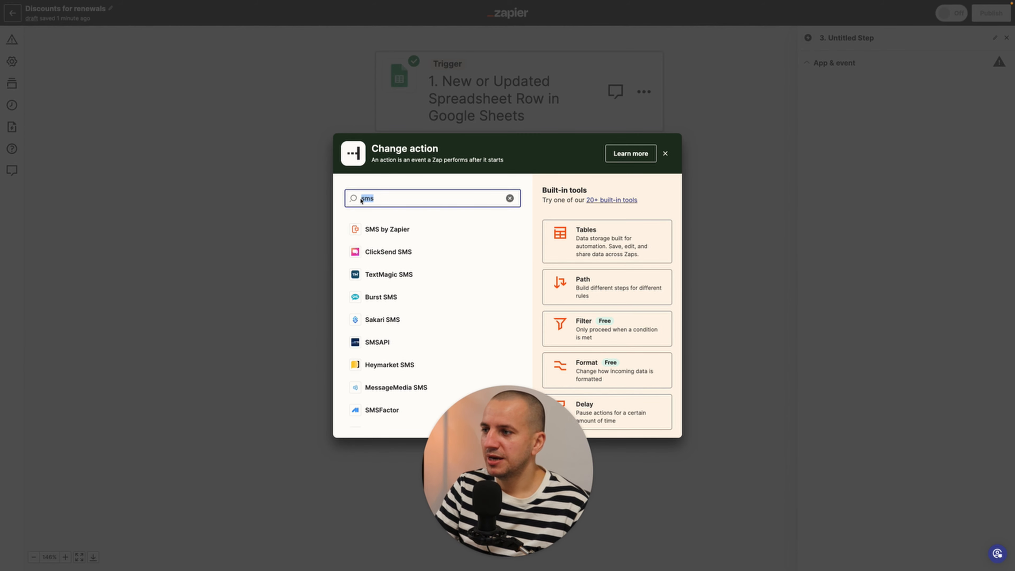
{"action": "key", "text": "BackSpace"}
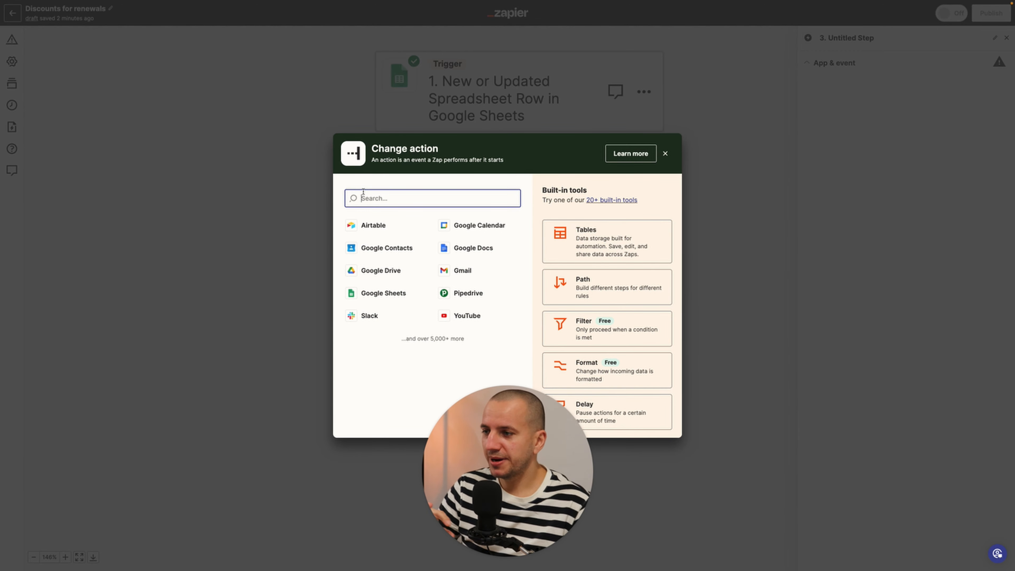
Step: Make the third step a Gmail action with the Send Email event, using the already connected account
{"action": "left_click", "coordinate": [470, 273]}
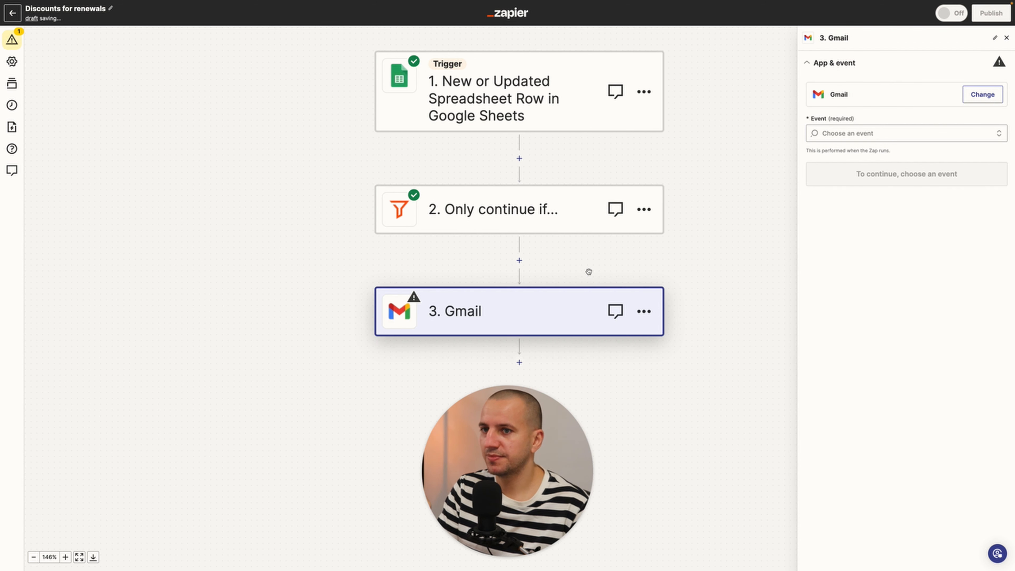
{"action": "left_click", "coordinate": [854, 133]}
{"action": "scroll", "coordinate": [847, 254], "scroll_direction": "down", "scroll_amount": 2}
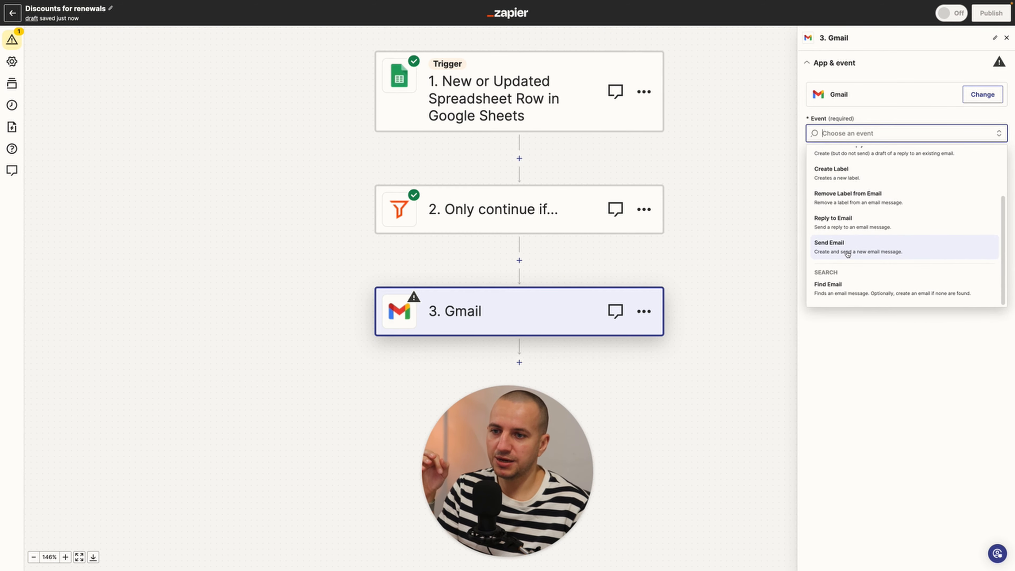
{"action": "left_click", "coordinate": [850, 252]}
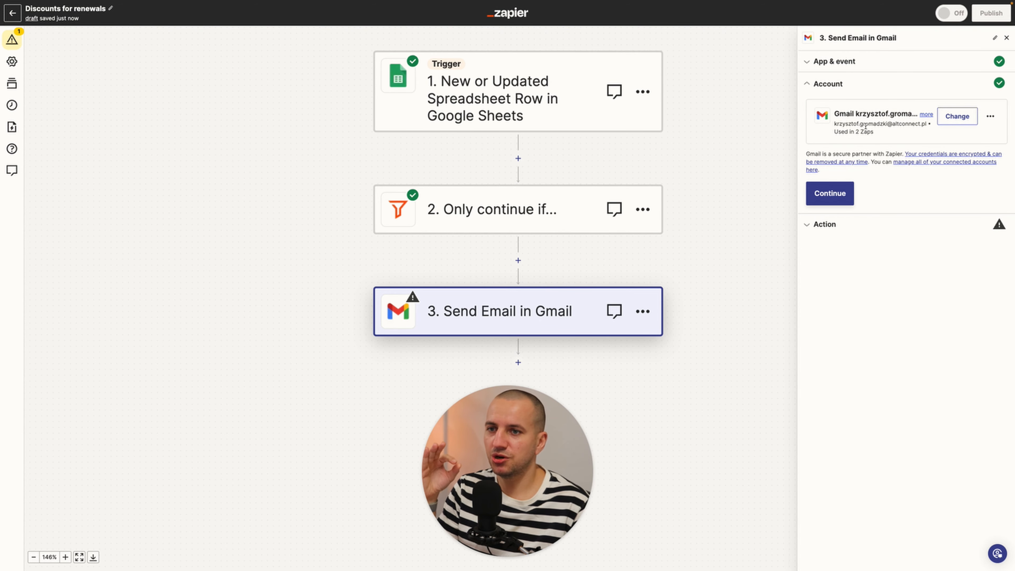
{"action": "left_click", "coordinate": [830, 193]}
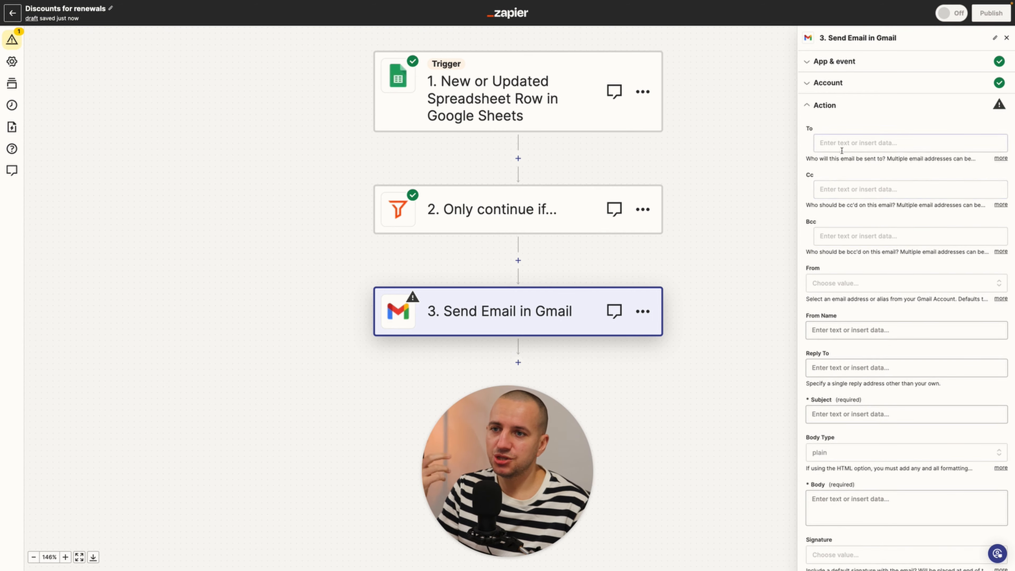
Step: Map the email's To field to the Email field from the Google Sheets trigger row
{"action": "left_click", "coordinate": [826, 142]}
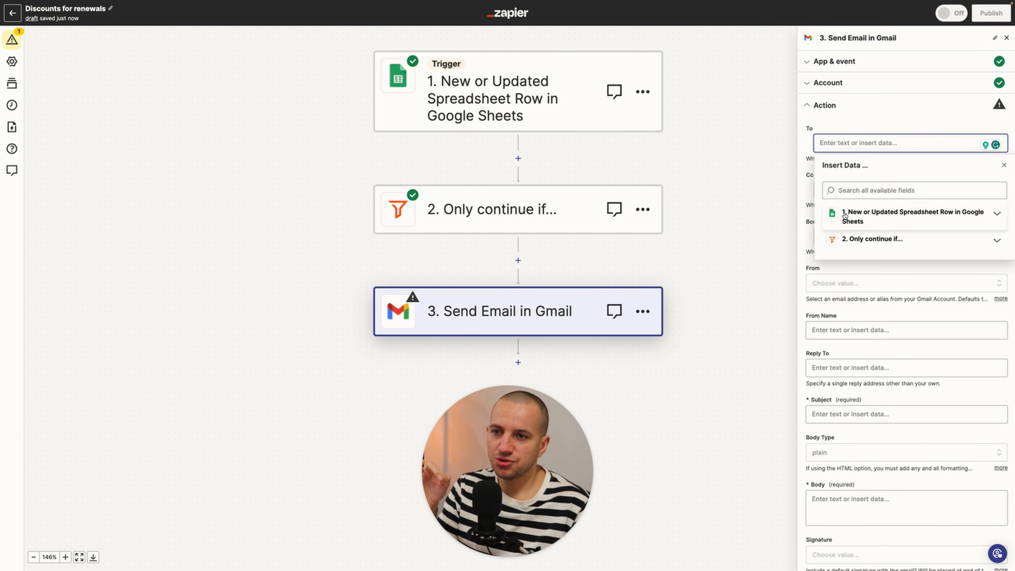
{"action": "left_click", "coordinate": [855, 217]}
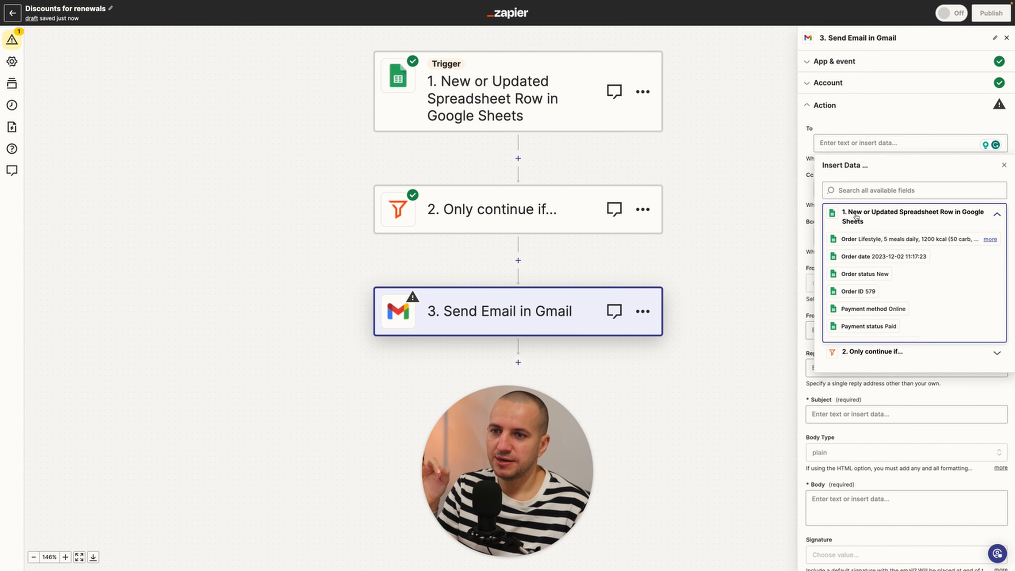
{"action": "scroll", "coordinate": [887, 280], "scroll_direction": "down", "scroll_amount": 4}
{"action": "scroll", "coordinate": [890, 275], "scroll_direction": "down", "scroll_amount": 6}
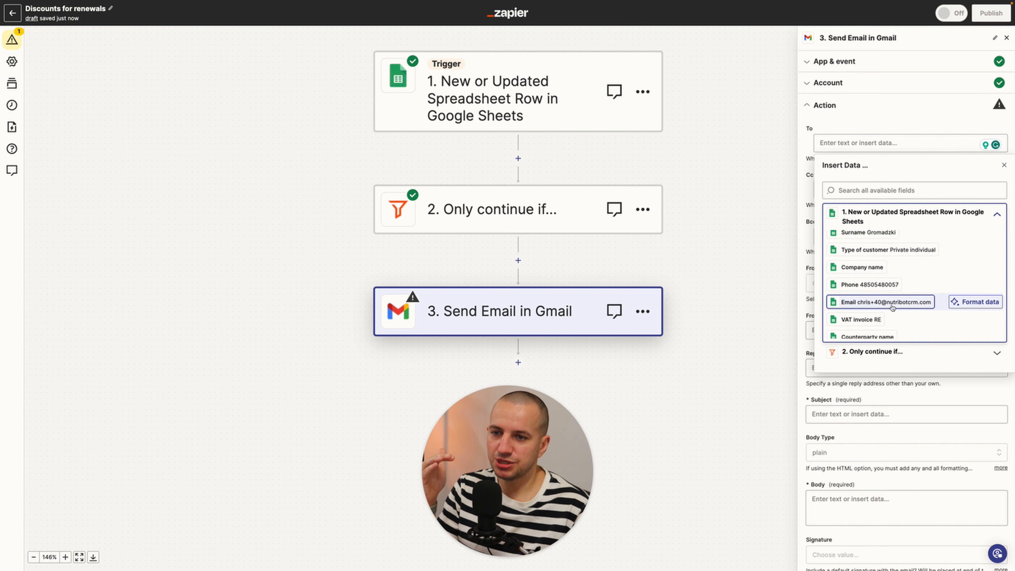
{"action": "left_click", "coordinate": [903, 302]}
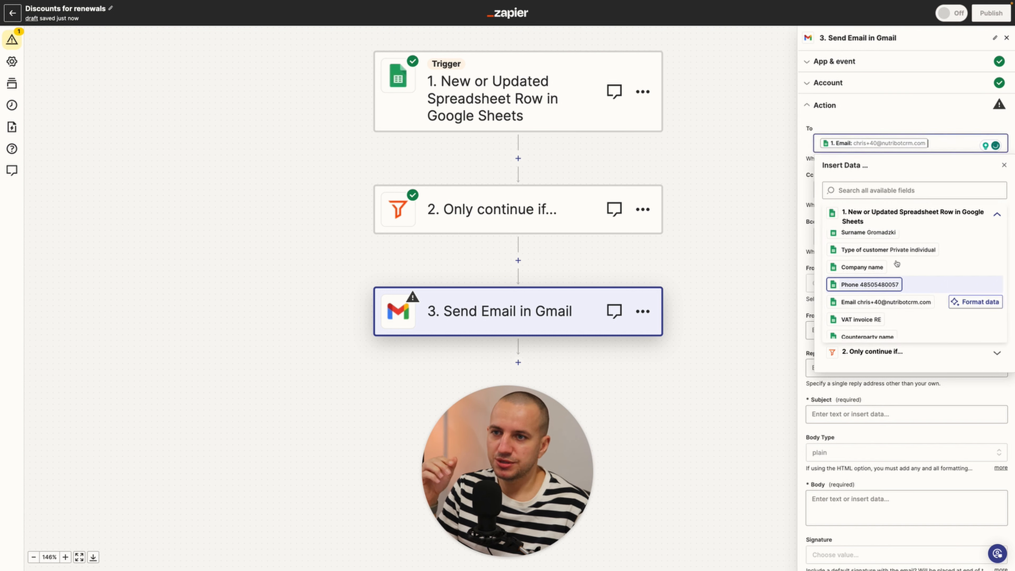
{"action": "left_click", "coordinate": [901, 104]}
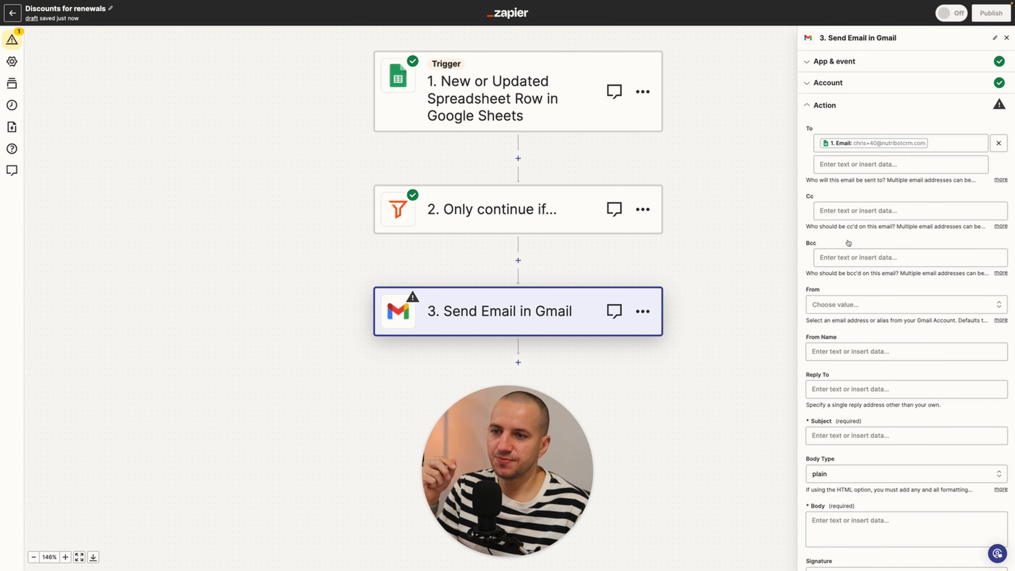
Step: Set the email's From address to the nutribotcrm.com sender
{"action": "scroll", "coordinate": [867, 212], "scroll_direction": "down", "scroll_amount": 3}
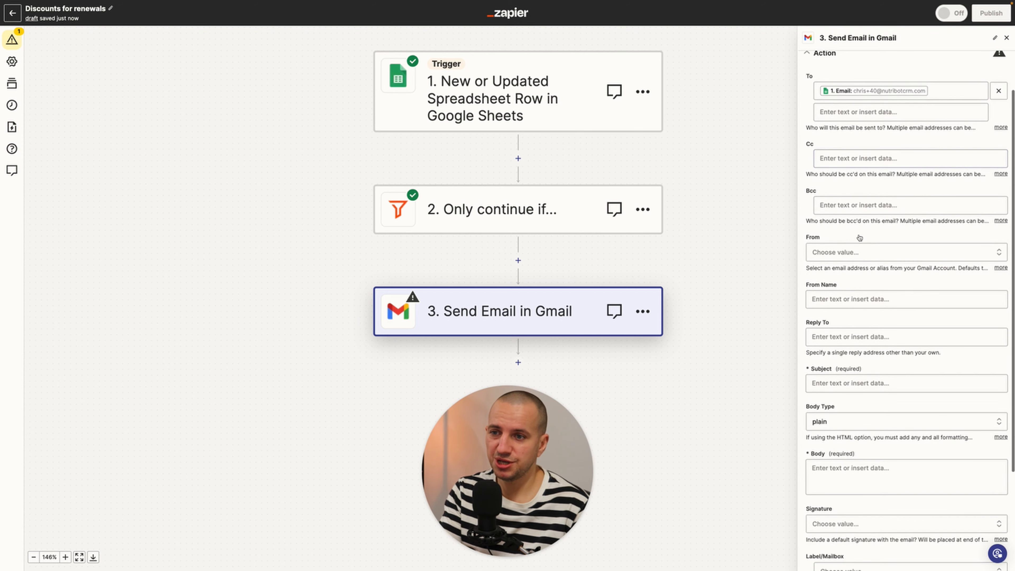
{"action": "left_click", "coordinate": [840, 222]}
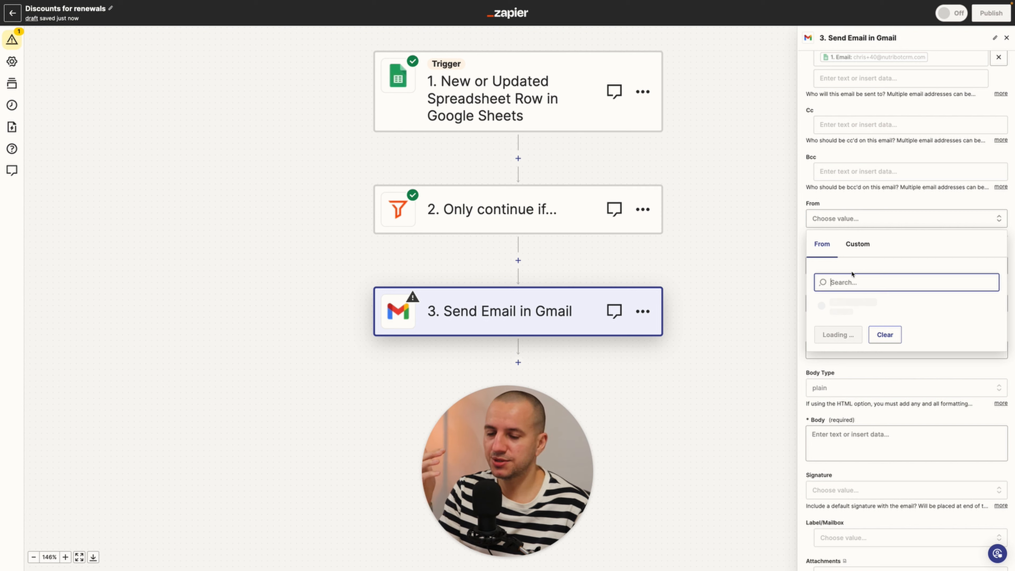
{"action": "left_click", "coordinate": [849, 336]}
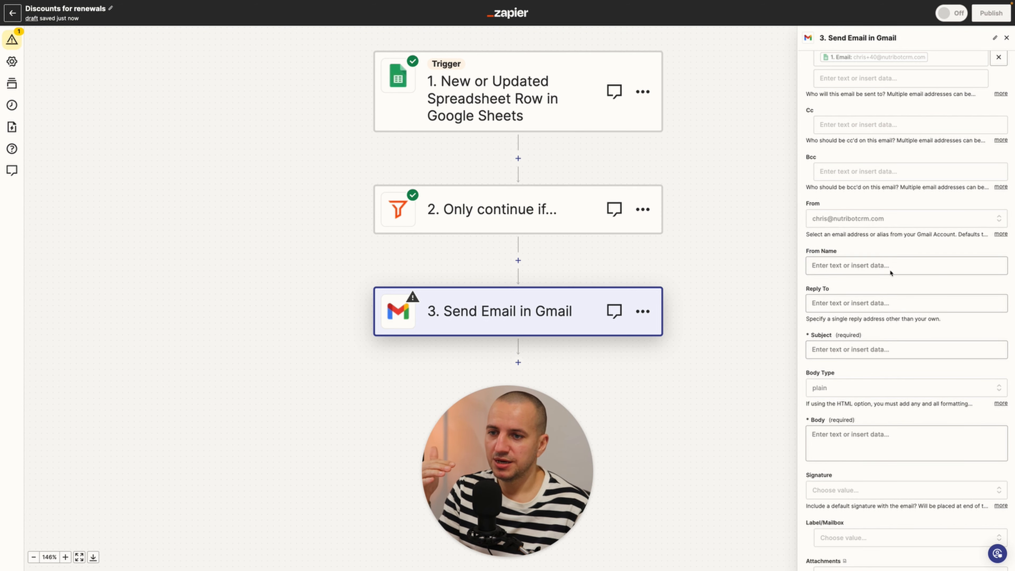
Step: Set the subject to the trigger row's Name field followed by "your meal plan has ended! Grab a discount!"
{"action": "scroll", "coordinate": [859, 255], "scroll_direction": "down", "scroll_amount": 1}
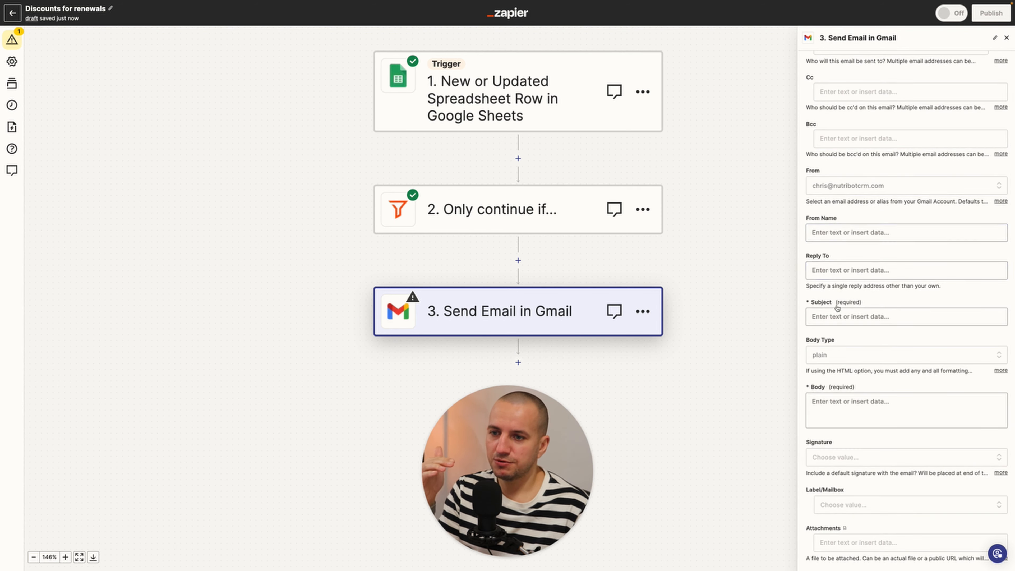
{"action": "scroll", "coordinate": [836, 272], "scroll_direction": "down", "scroll_amount": 1}
{"action": "left_click", "coordinate": [836, 275]}
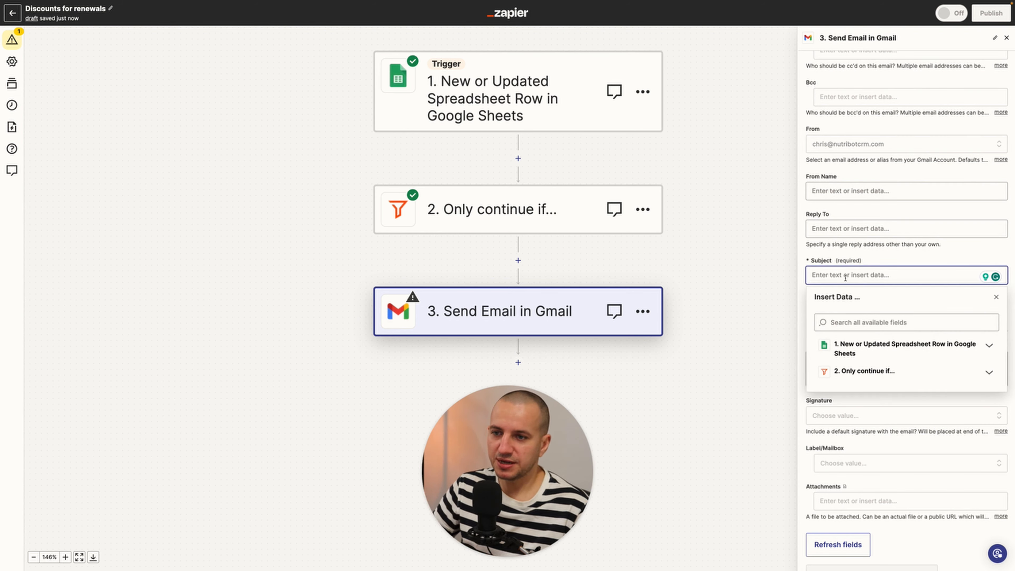
{"action": "left_click", "coordinate": [847, 348]}
{"action": "left_click", "coordinate": [847, 384]}
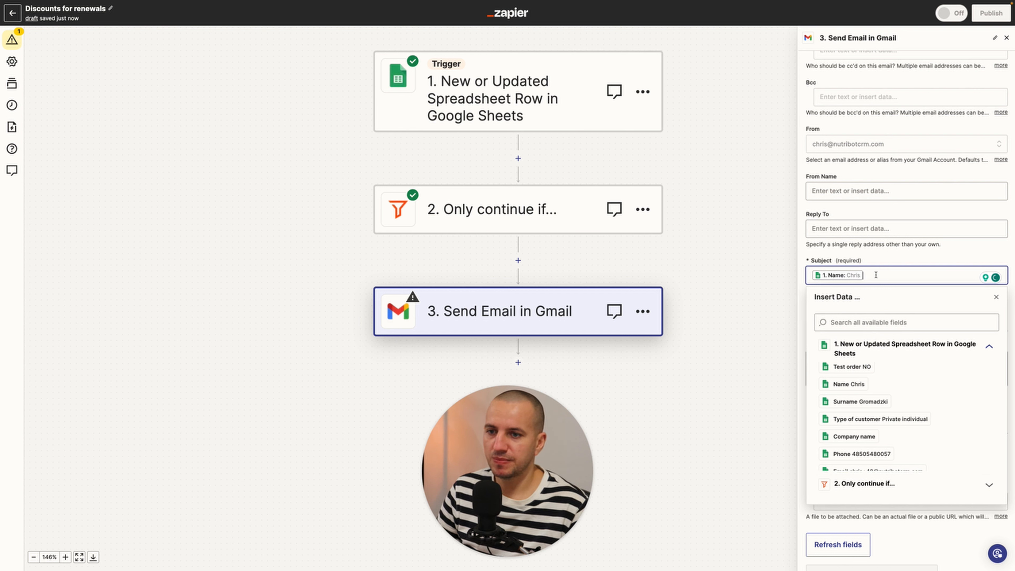
{"action": "type", "text": "you mile"}
{"action": "key", "text": "BackSpace"}
{"action": "key", "text": "BackSpace"}
{"action": "key", "text": "BackSpace"}
{"action": "key", "text": "BackSpace"}
{"action": "key", "text": "BackSpace"}
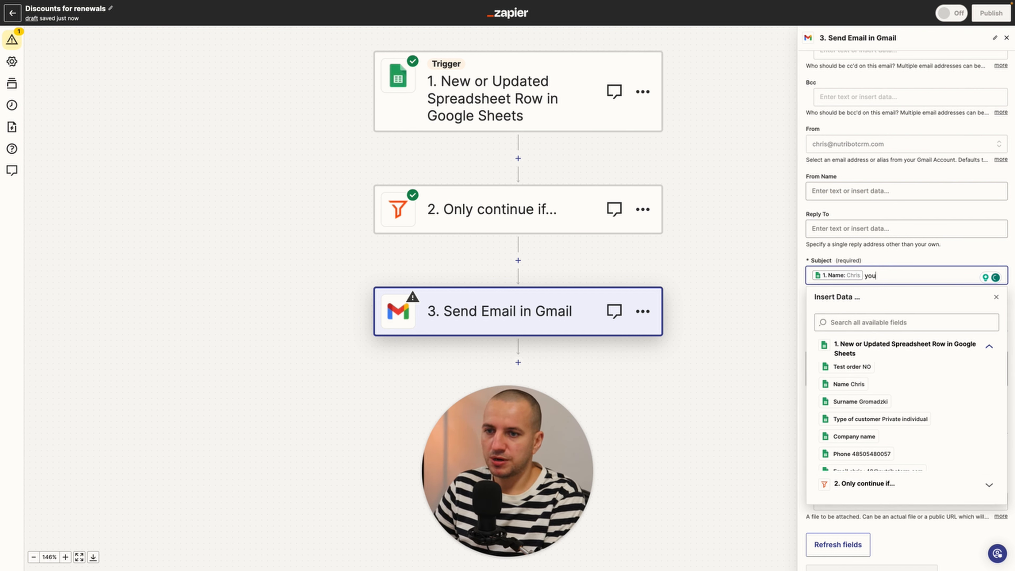
{"action": "type", "text": "r meal plan "}
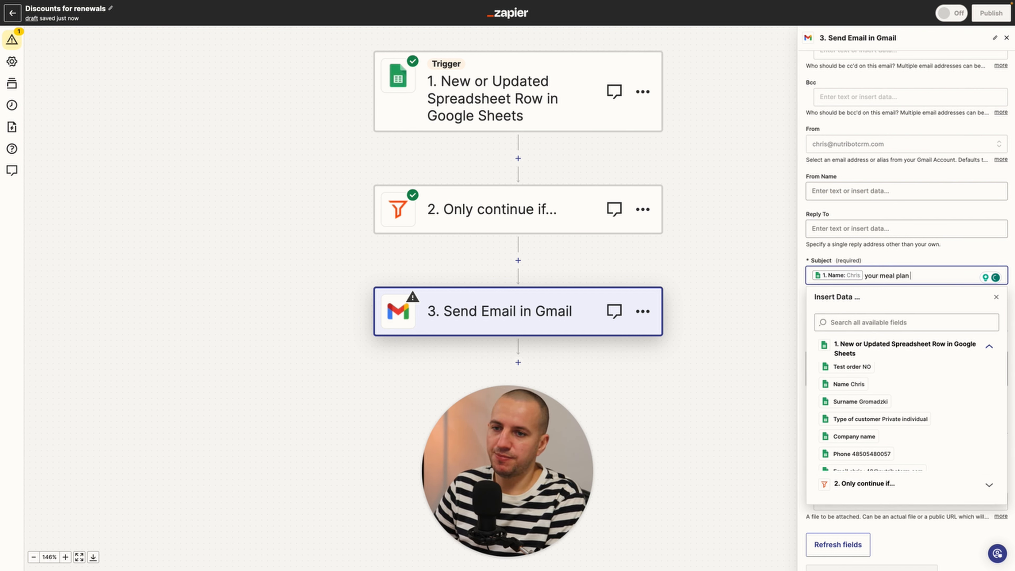
{"action": "type", "text": "has ended"}
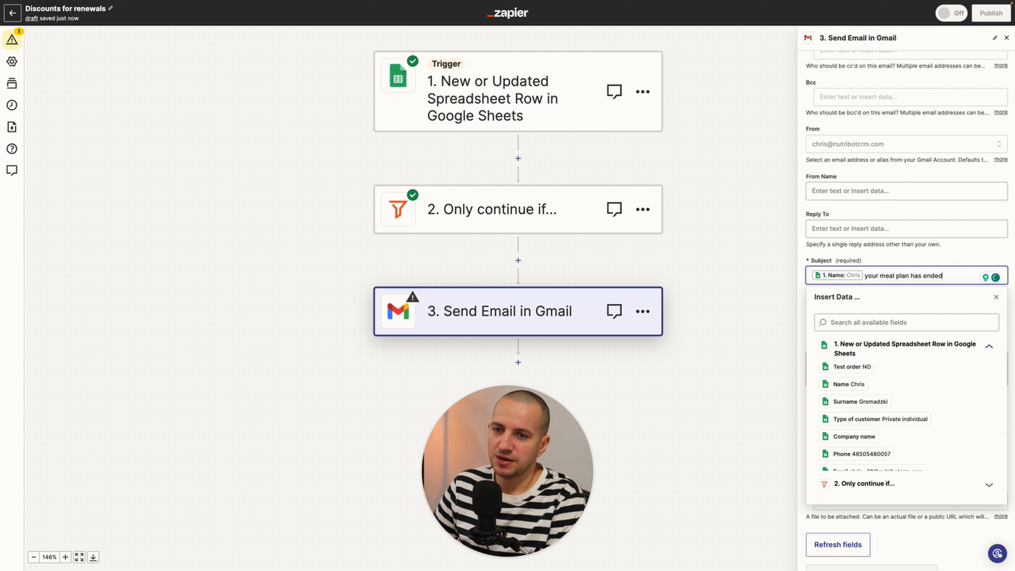
{"action": "type", "text": "! Grab a "}
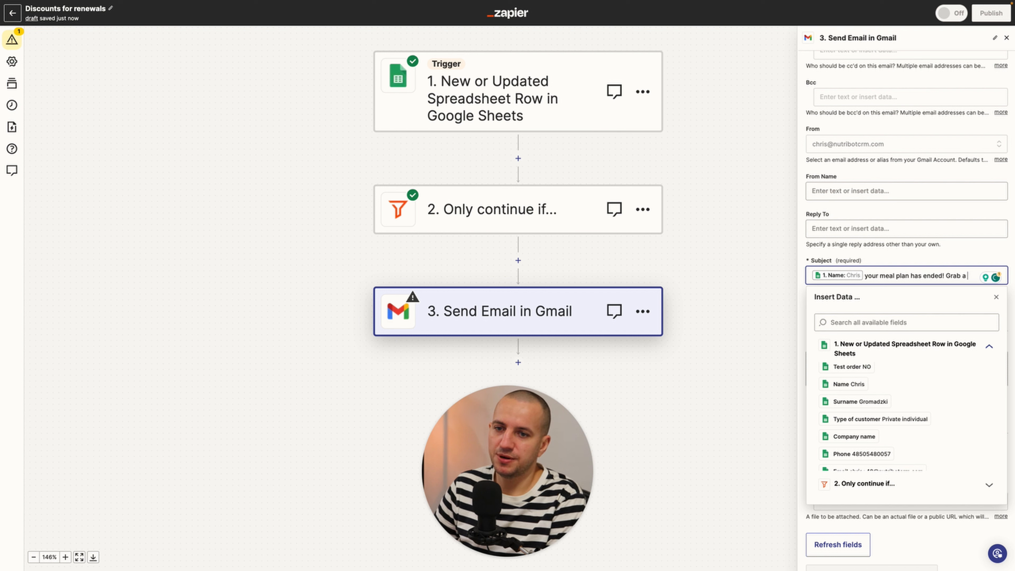
{"action": "type", "text": "discoun"}
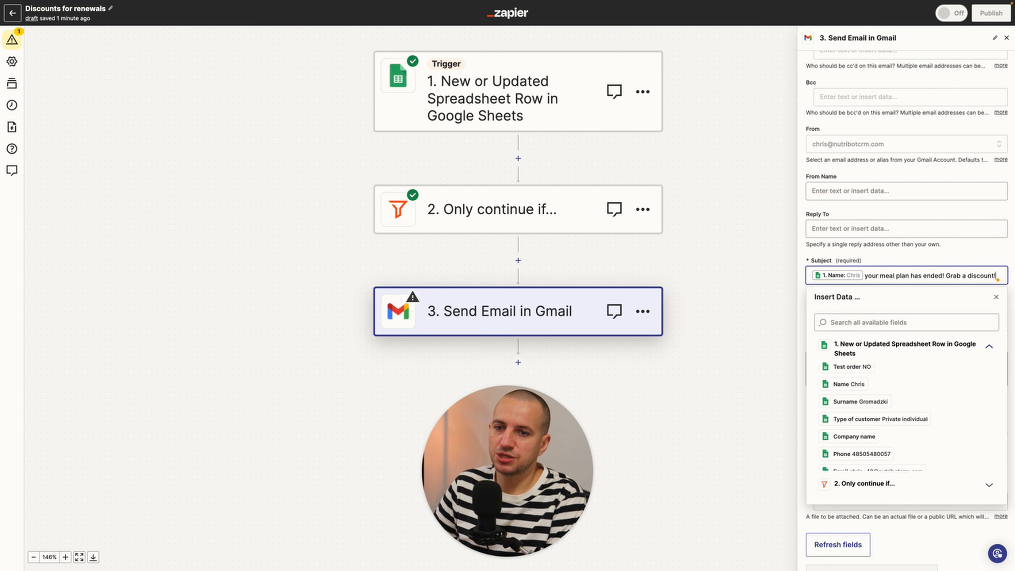
{"action": "type", "text": "t!"}
{"action": "left_click", "coordinate": [716, 324]}
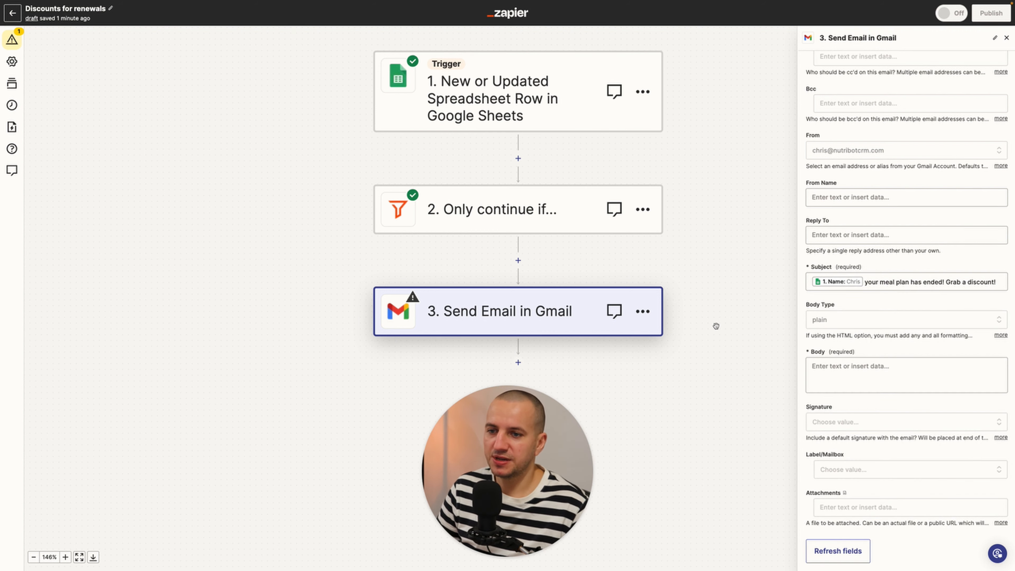
Step: Start the plain body with "Hi [Name], we recognized that your meal plan has ended at [Order date to]! We prepred a discount code for you"
{"action": "scroll", "coordinate": [850, 295], "scroll_direction": "down", "scroll_amount": 1}
{"action": "left_click", "coordinate": [849, 295]}
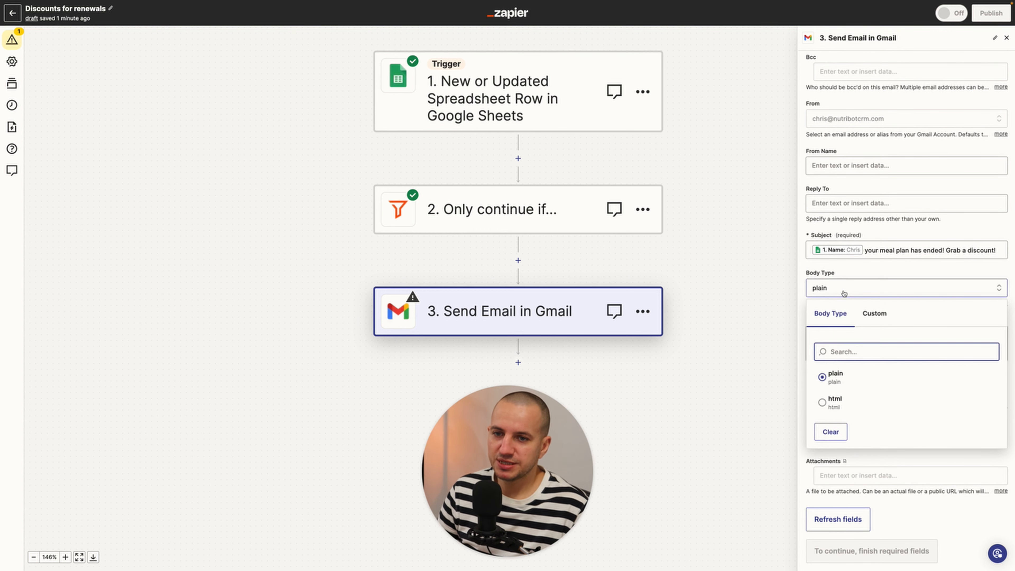
{"action": "left_click", "coordinate": [761, 353]}
{"action": "left_click", "coordinate": [878, 342]}
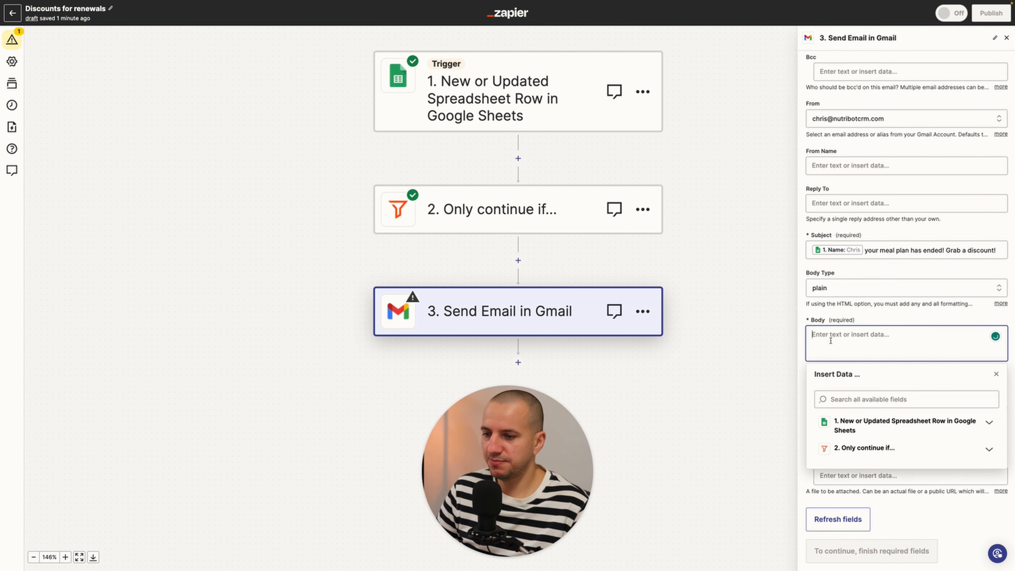
{"action": "type", "text": "Hi 1. Name: Chris,"}
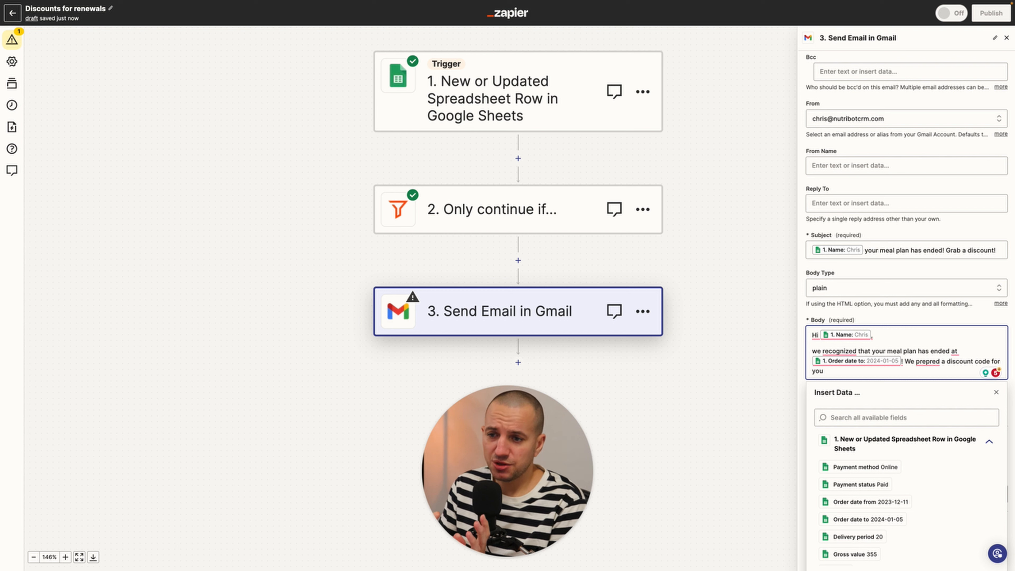
Step: Complete the body's offer as a "20% discount code for you: RENEWAL20" and add the closing line "Hope you enjoy it!"
{"action": "type", "text": "20% "}
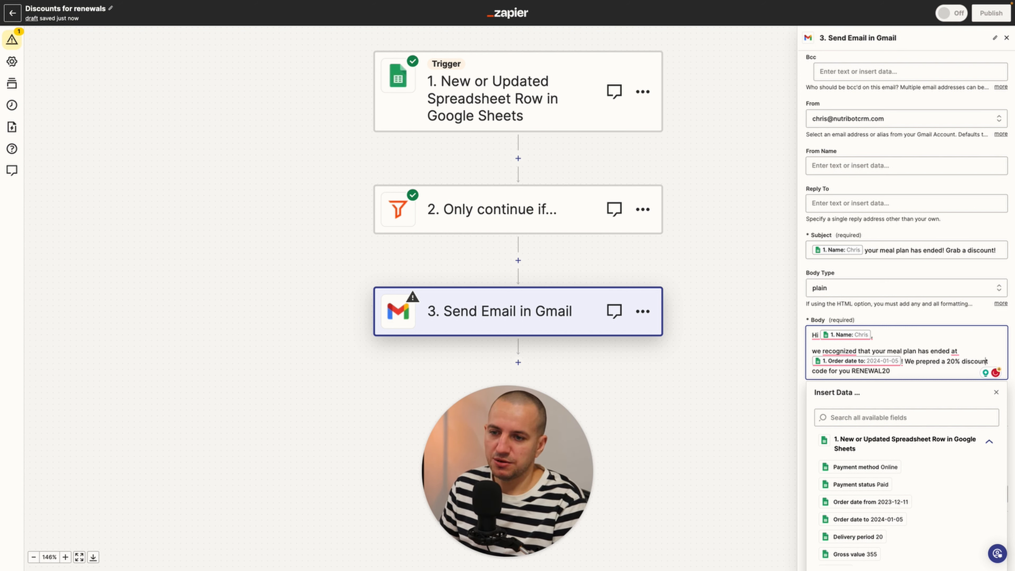
{"action": "type", "text": ":"}
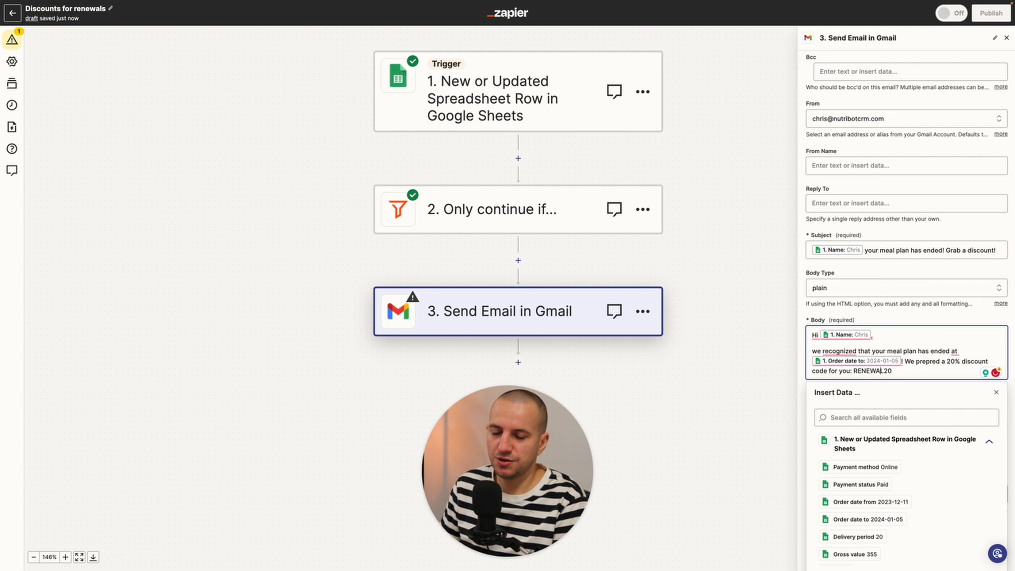
{"action": "key", "text": "Return"}
{"action": "type", "text": "Hope you enjoy it!"}
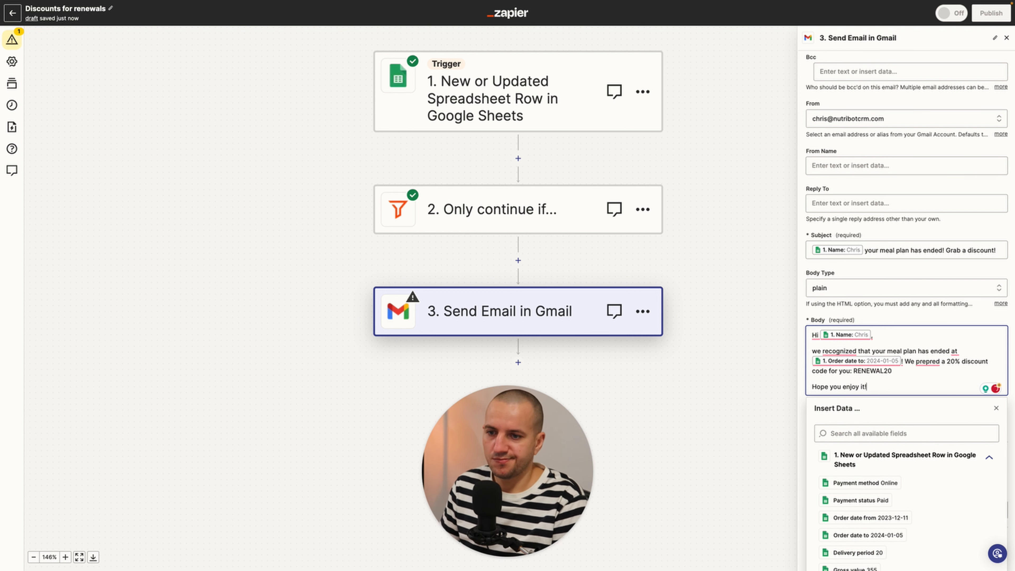
{"action": "left_click", "coordinate": [865, 323]}
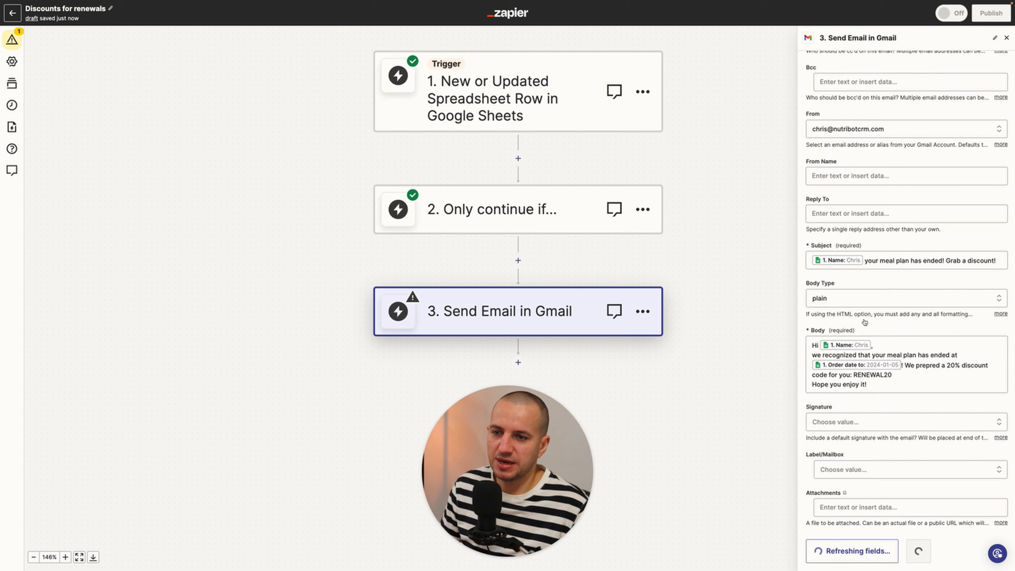
Step: Set the email's signature to the one belonging to the nutribotcrm.com address
{"action": "scroll", "coordinate": [877, 390], "scroll_direction": "down", "scroll_amount": 1}
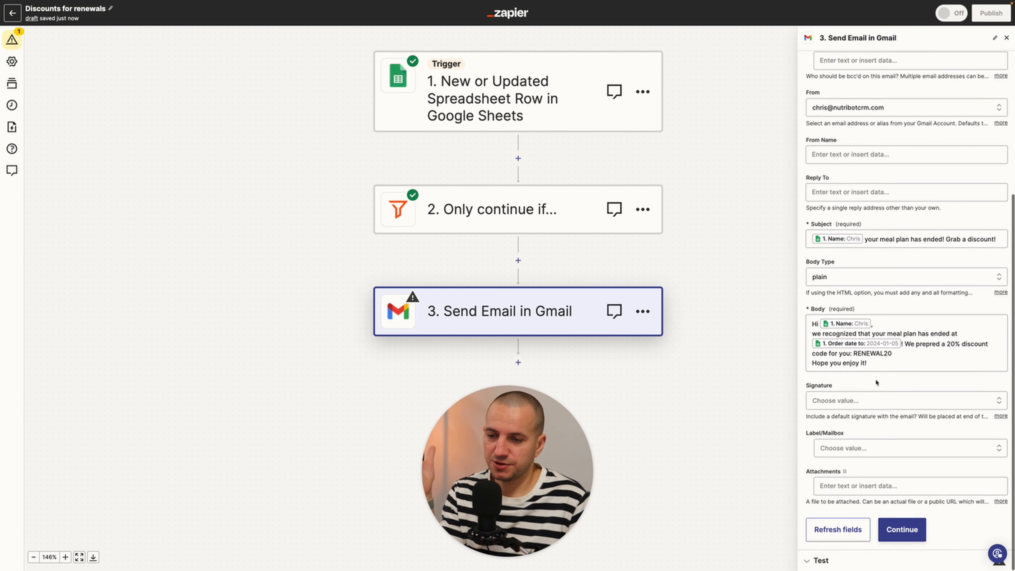
{"action": "left_click", "coordinate": [848, 401]}
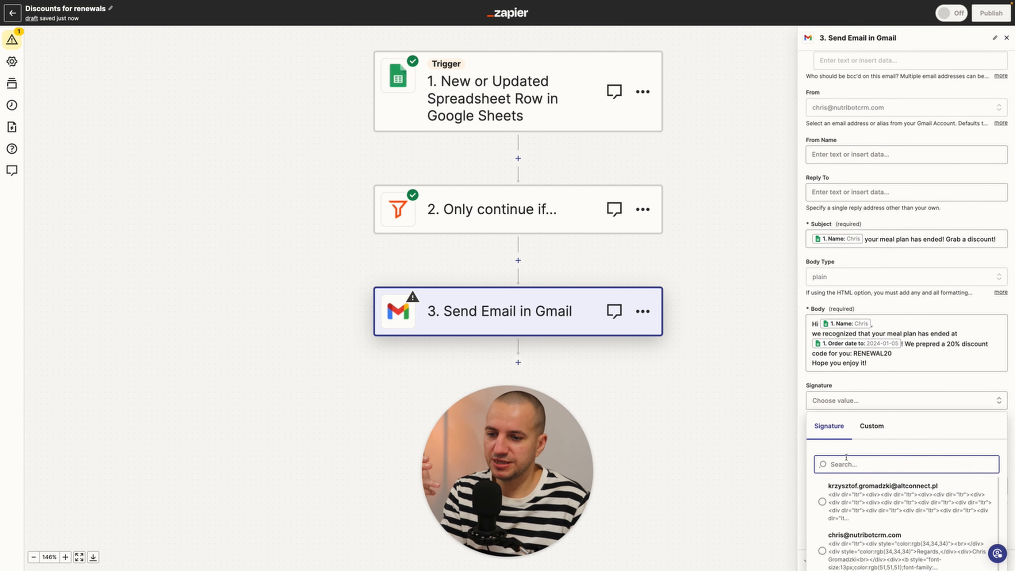
{"action": "scroll", "coordinate": [878, 503], "scroll_direction": "down", "scroll_amount": 2}
{"action": "left_click", "coordinate": [879, 515]}
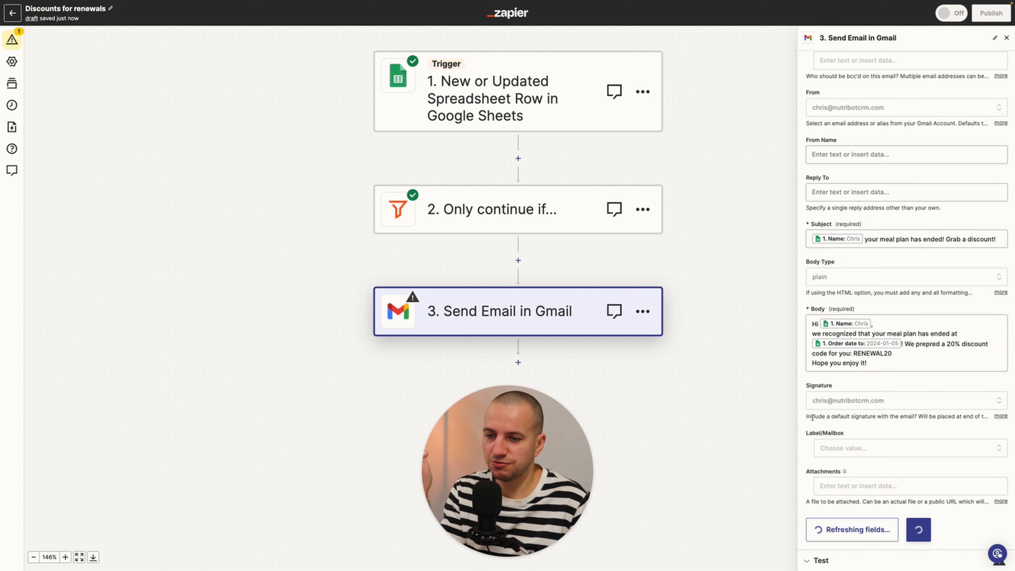
Step: Finish the Gmail action's setup, review the email data that will be created, and run the step's test
{"action": "scroll", "coordinate": [765, 420], "scroll_direction": "down", "scroll_amount": 1}
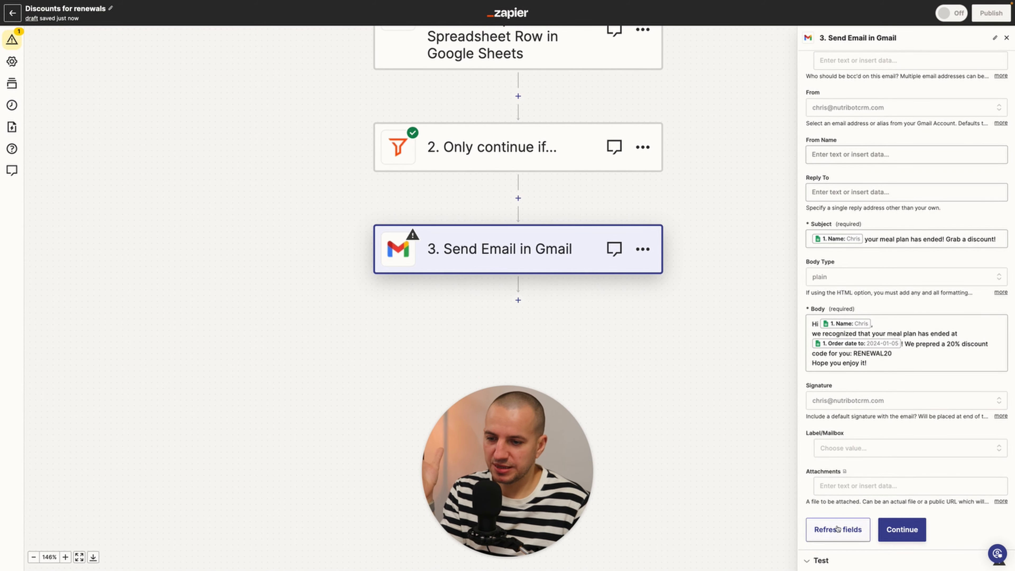
{"action": "left_click", "coordinate": [901, 530]}
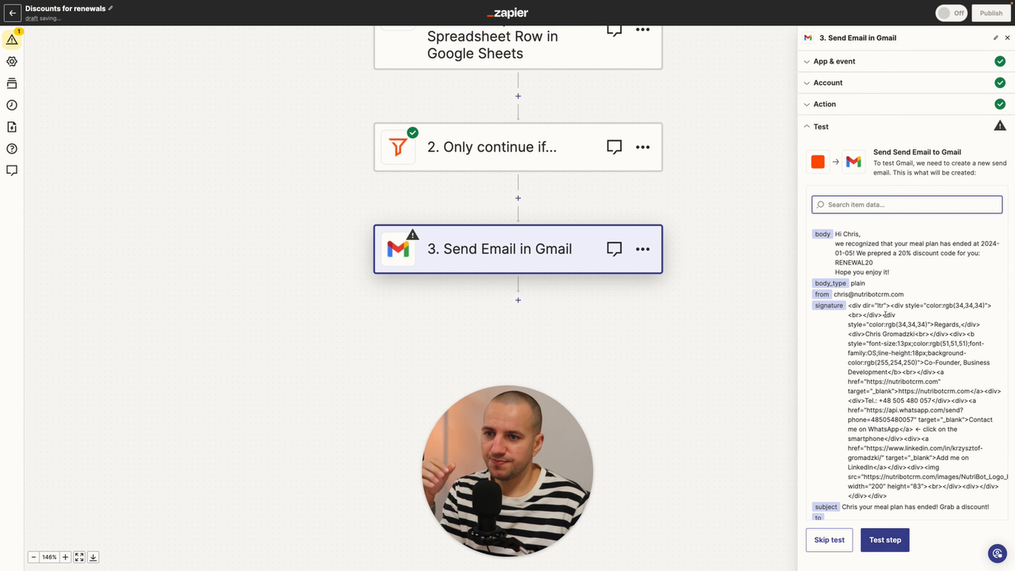
{"action": "scroll", "coordinate": [885, 424], "scroll_direction": "down", "scroll_amount": 1}
{"action": "scroll", "coordinate": [879, 480], "scroll_direction": "up", "scroll_amount": 1}
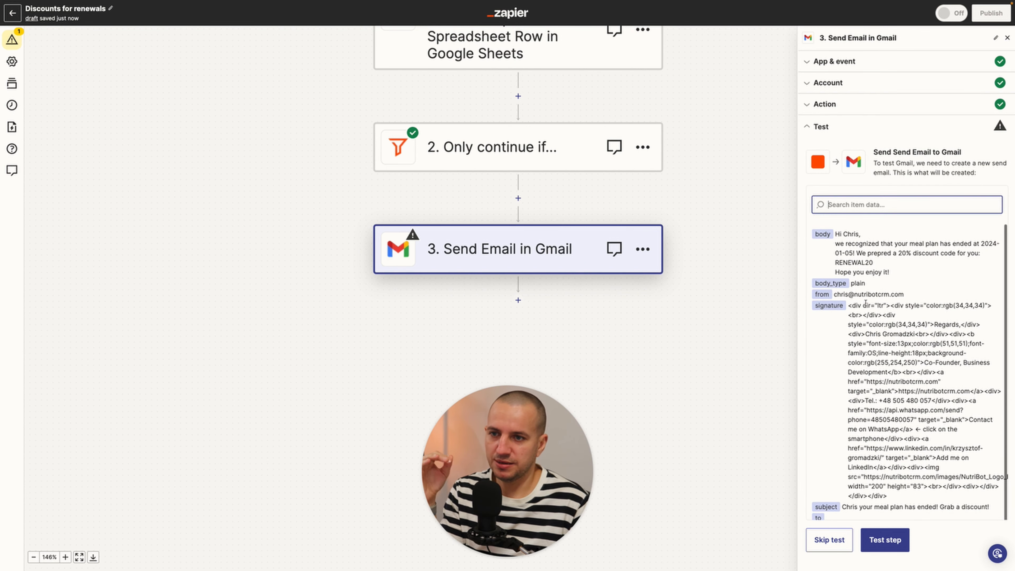
{"action": "scroll", "coordinate": [879, 515], "scroll_direction": "down", "scroll_amount": 1}
{"action": "left_click", "coordinate": [885, 540]}
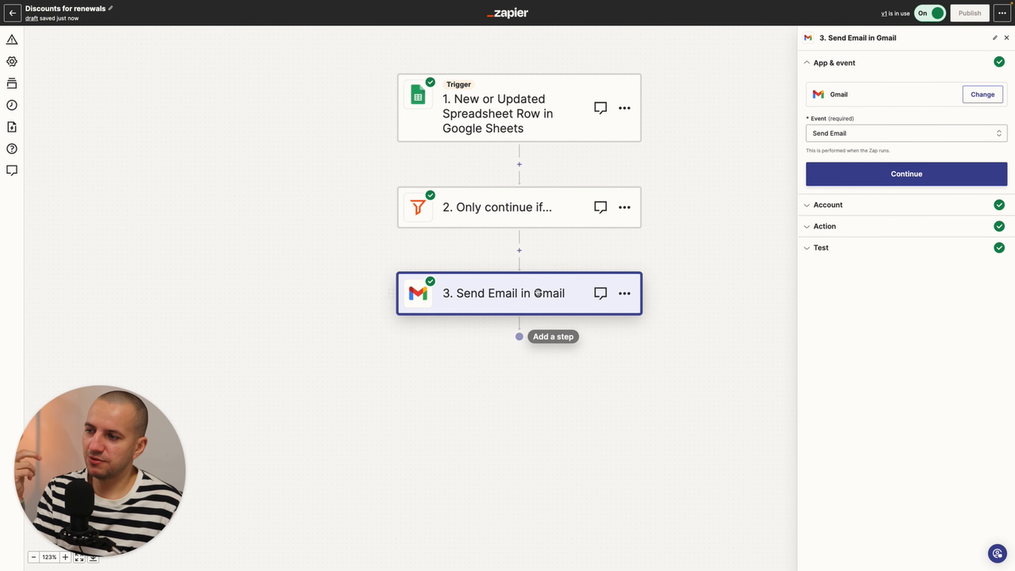
Step: Add a TimelinesAI action after the Gmail step with the event "Send Message to New Chat", keeping the connected workspace account
{"action": "left_click", "coordinate": [519, 337]}
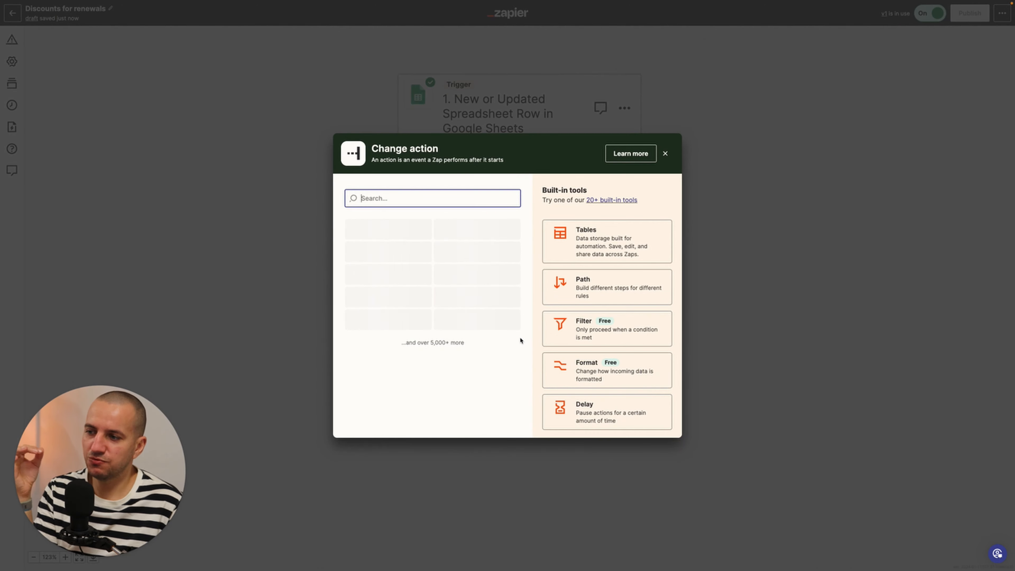
{"action": "type", "text": "time"}
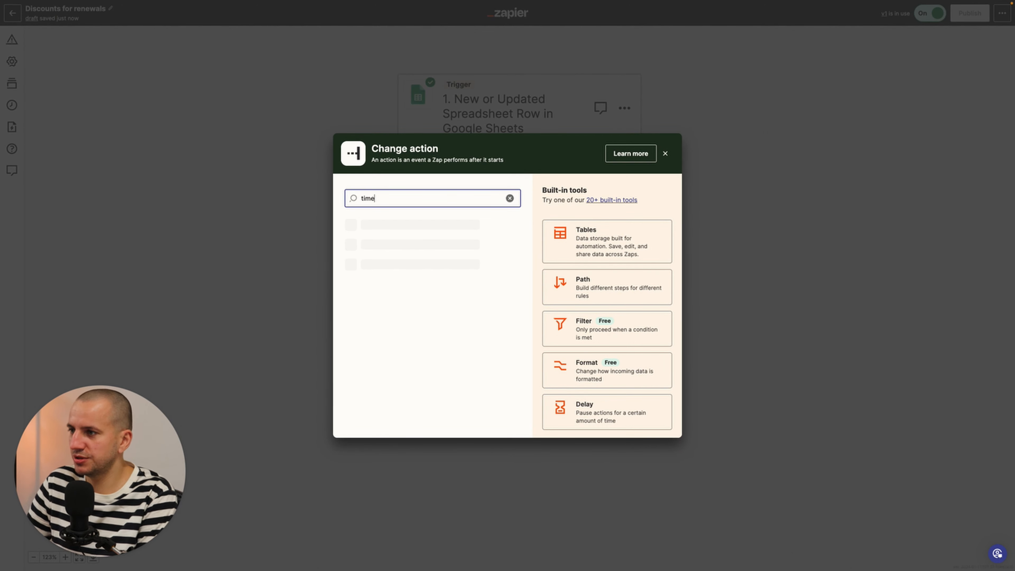
{"action": "type", "text": "line"}
{"action": "left_click", "coordinate": [448, 236]}
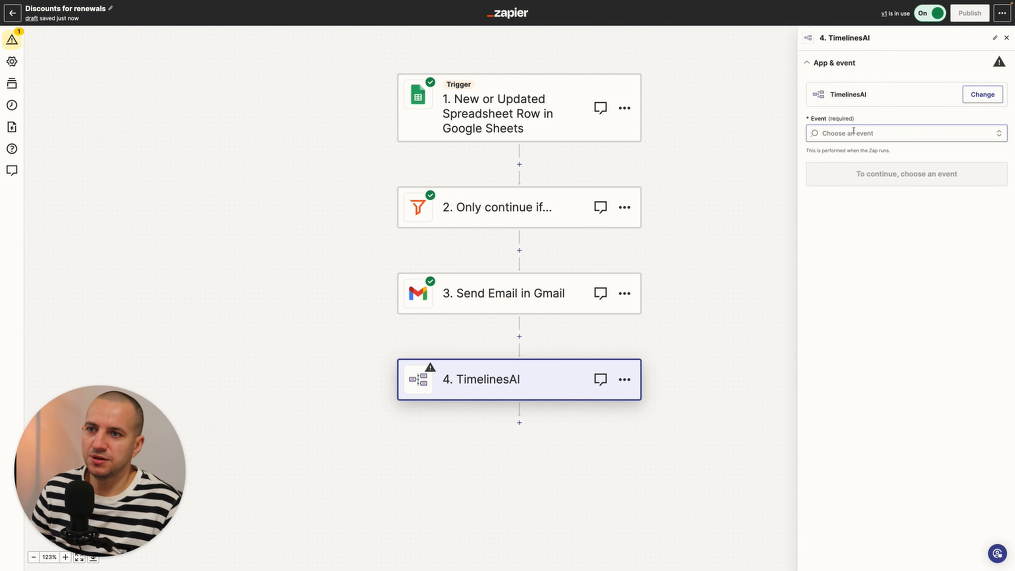
{"action": "left_click", "coordinate": [853, 133]}
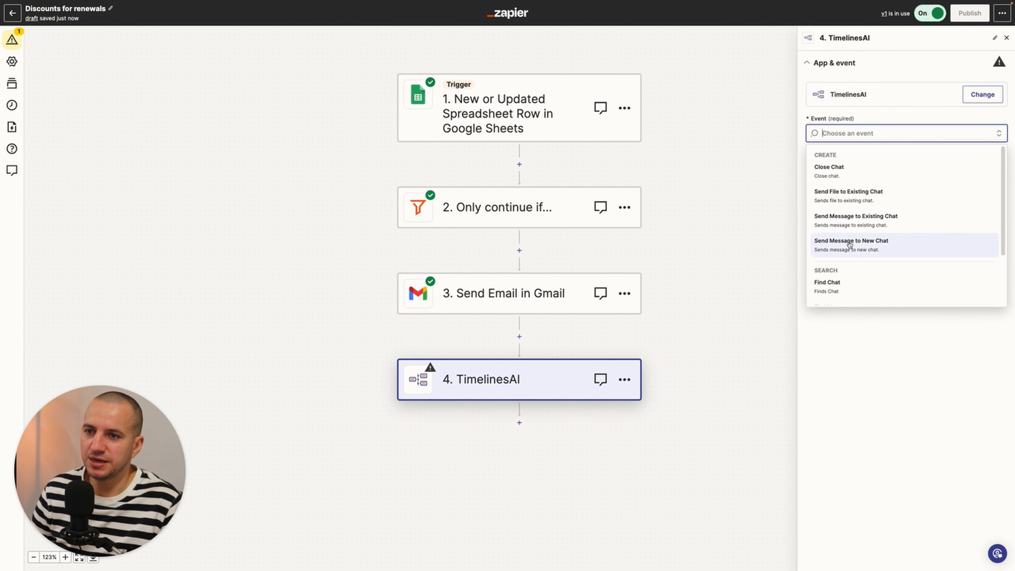
{"action": "left_click", "coordinate": [841, 245]}
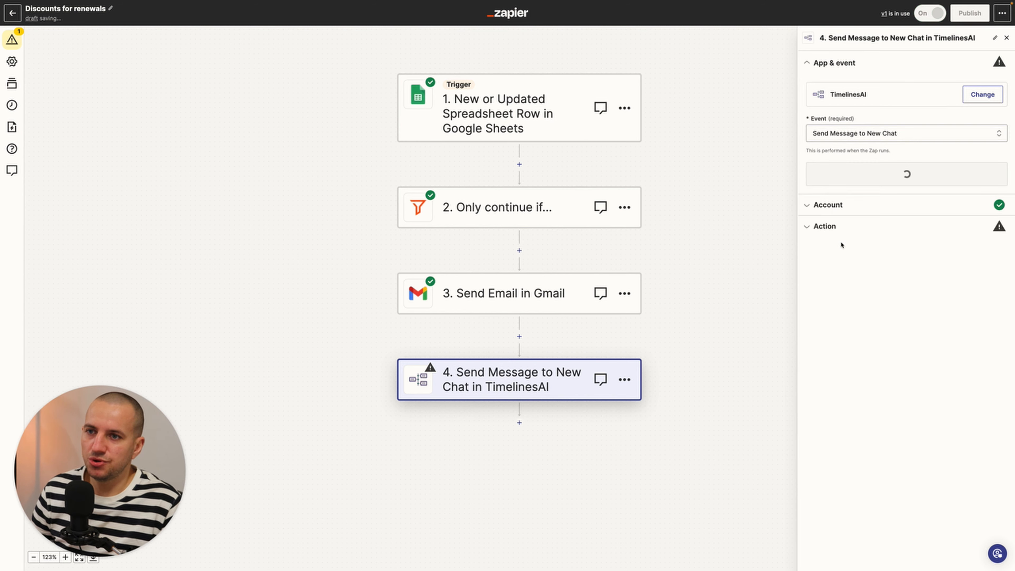
{"action": "left_click", "coordinate": [888, 172]}
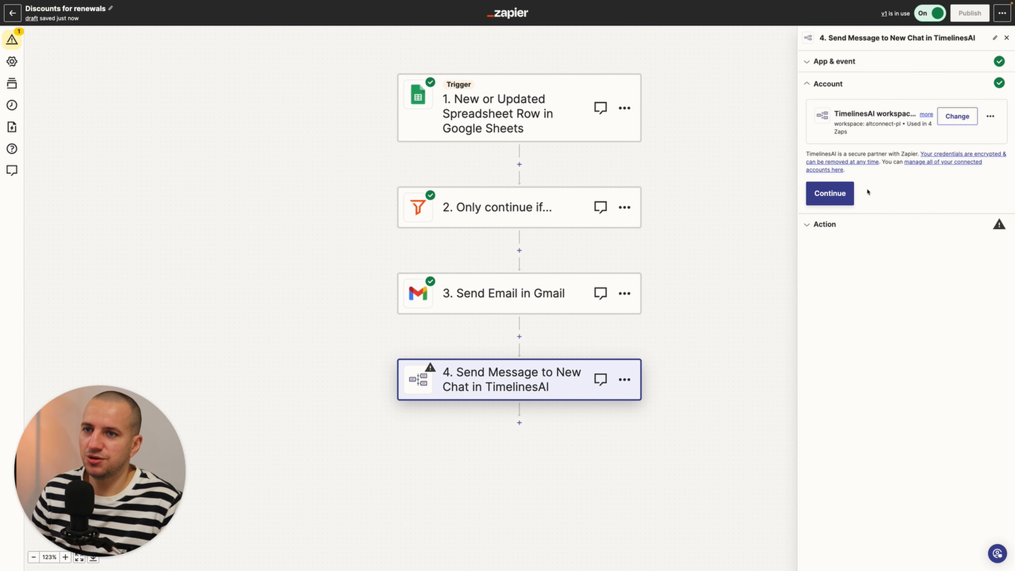
{"action": "left_click", "coordinate": [839, 195]}
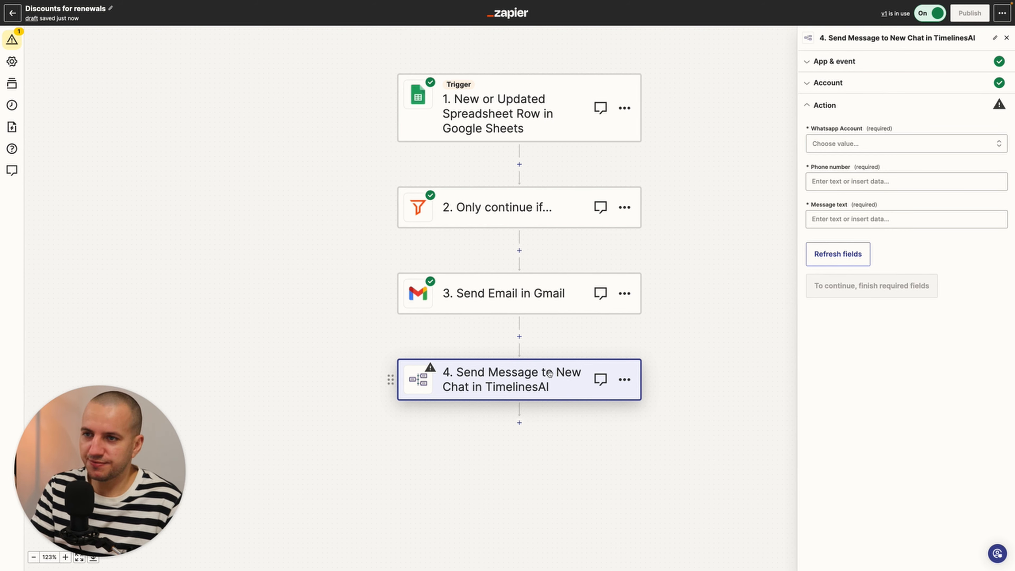
Step: Set the WhatsApp account to NutriBot Support and map the phone number to the trigger row's Phone field
{"action": "left_click", "coordinate": [835, 147]}
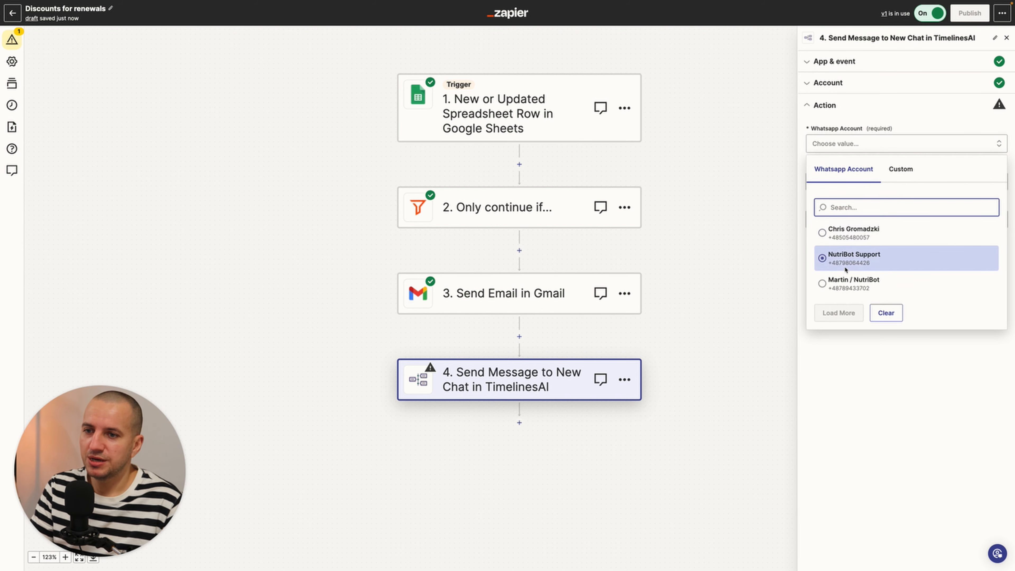
{"action": "left_click", "coordinate": [853, 263]}
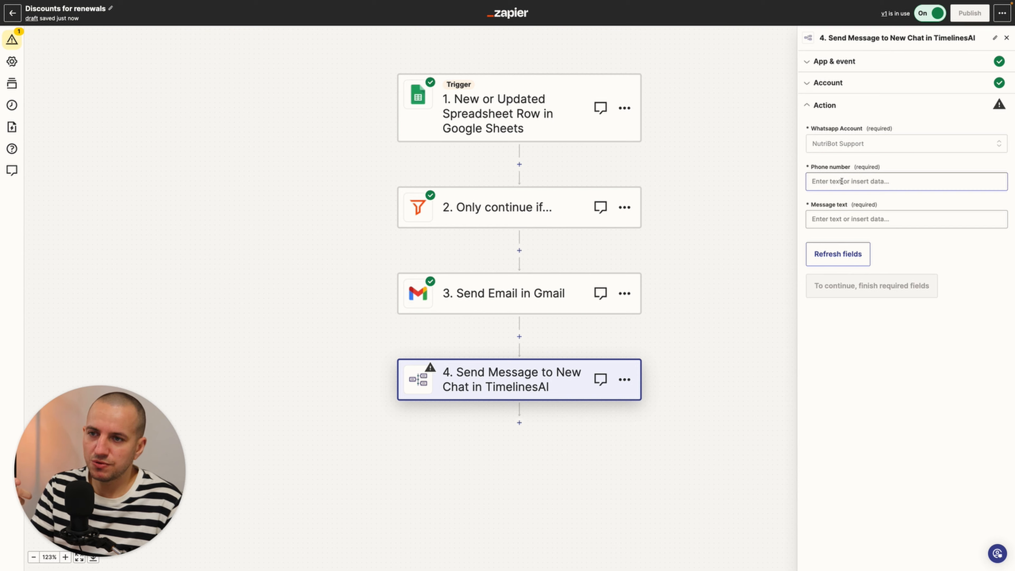
{"action": "left_click", "coordinate": [844, 181]}
{"action": "left_click", "coordinate": [854, 256]}
{"action": "scroll", "coordinate": [858, 320], "scroll_direction": "down", "scroll_amount": 3}
{"action": "scroll", "coordinate": [859, 328], "scroll_direction": "down", "scroll_amount": 5}
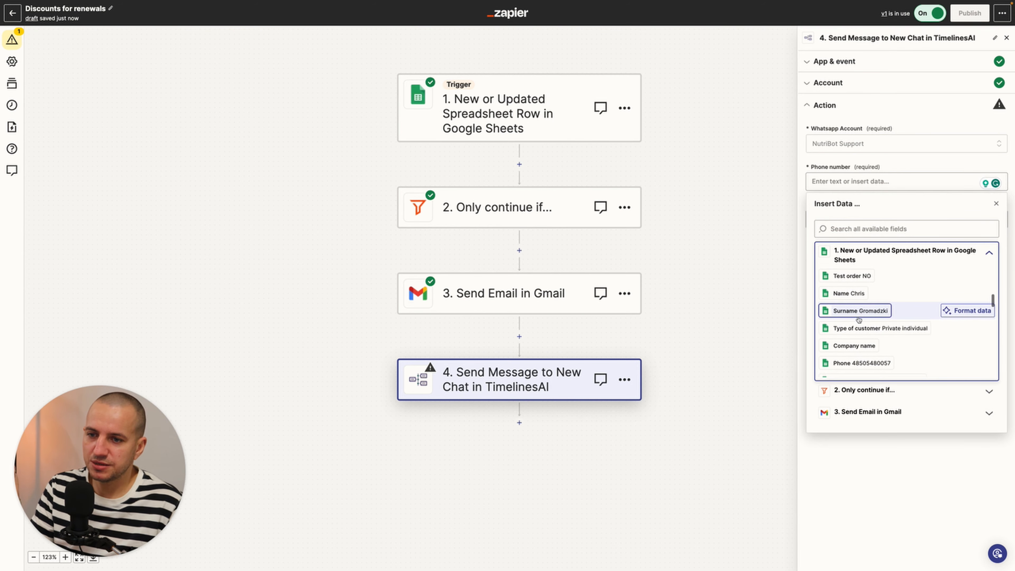
{"action": "left_click", "coordinate": [857, 334]}
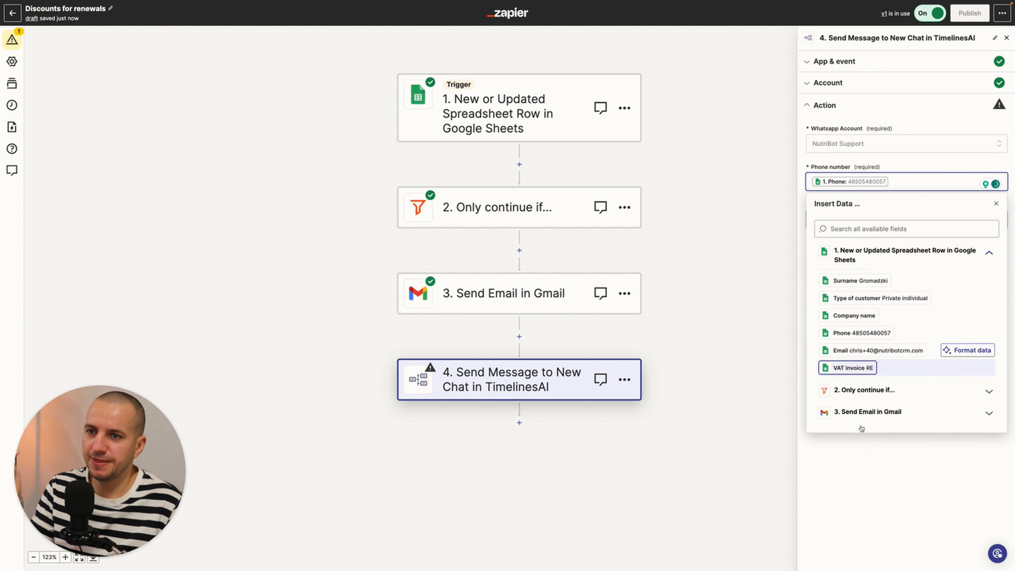
{"action": "left_click", "coordinate": [853, 476]}
Step: Write the message "Hi [Name], we recognized that your meal plan has finished. We prepred a 20% dicount code for you! Your code: RENEWAL20 Hope you enjoy it!"
{"action": "left_click", "coordinate": [834, 220]}
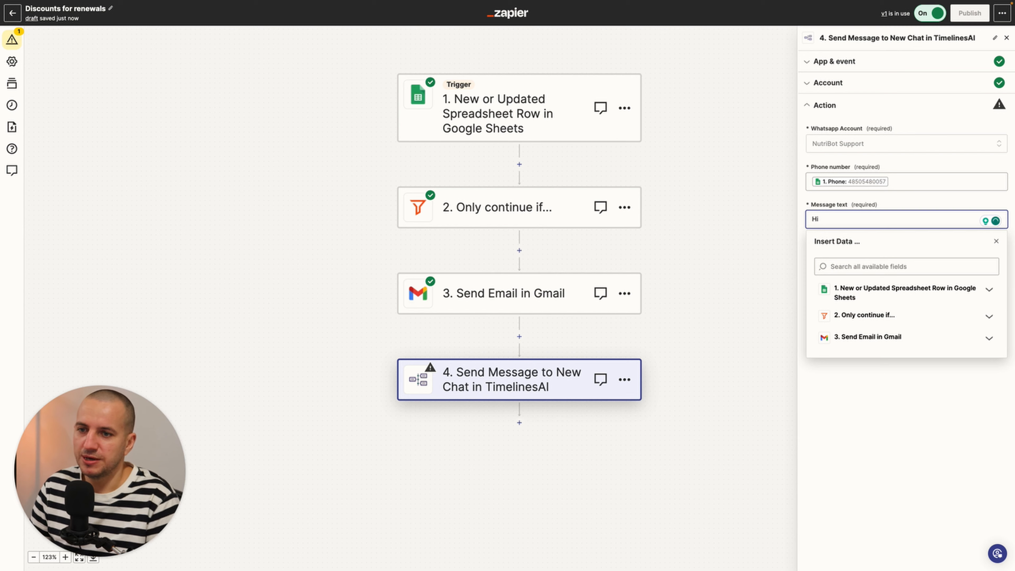
{"action": "left_click", "coordinate": [857, 292]}
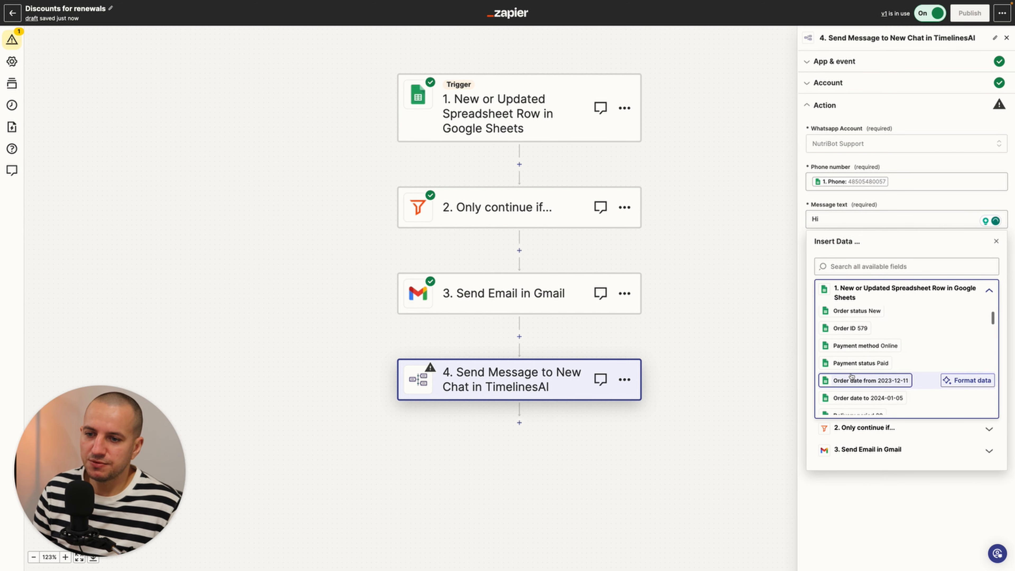
{"action": "scroll", "coordinate": [851, 376], "scroll_direction": "down", "scroll_amount": 10}
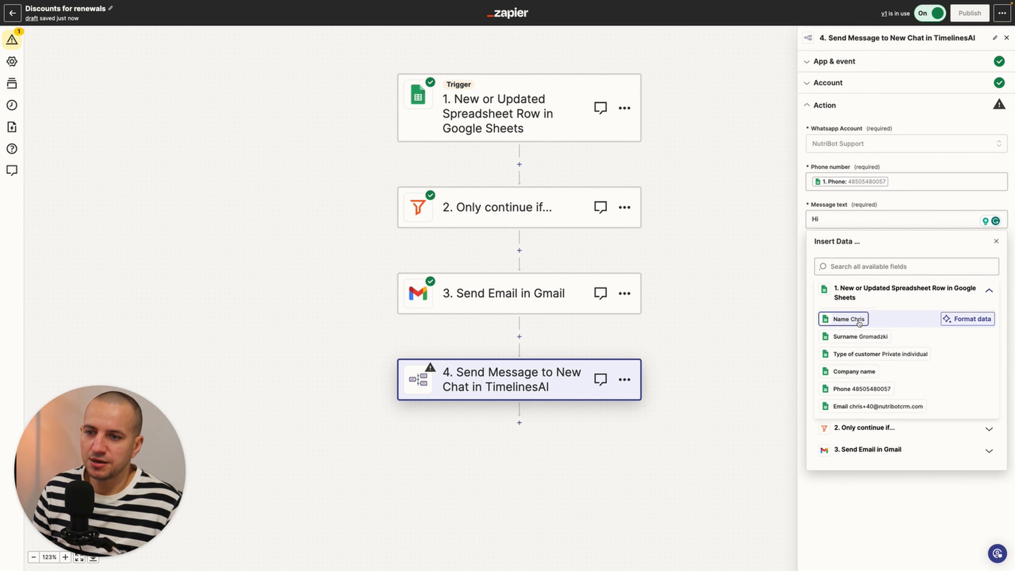
{"action": "left_click", "coordinate": [859, 319]}
{"action": "type", "text": ", we recognized that your meal plan has finished. We prepred a 20% dicount code for you!  Your code: RENEWAL20  Hope you enjoy it!"}
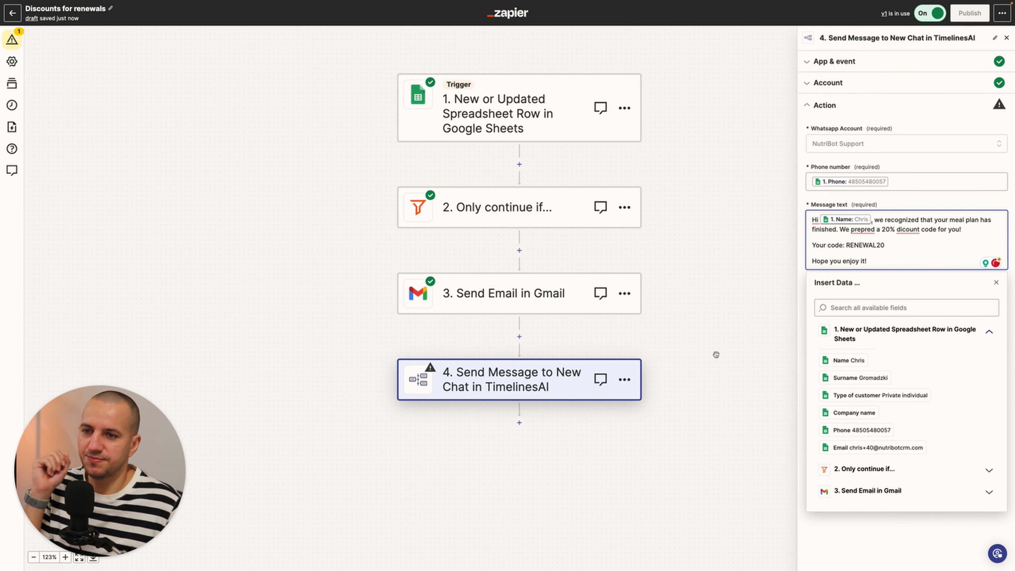
Step: Finish the TimelinesAI action's setup, test sending the message, and publish the new version of the Zap
{"action": "left_click", "coordinate": [716, 355]}
{"action": "left_click", "coordinate": [900, 284]}
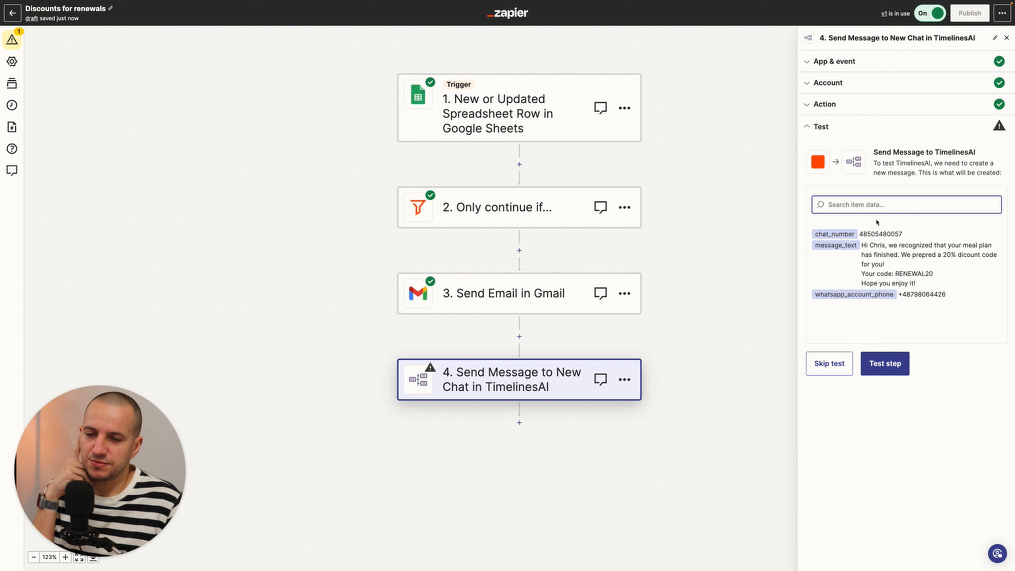
{"action": "left_click", "coordinate": [886, 363]}
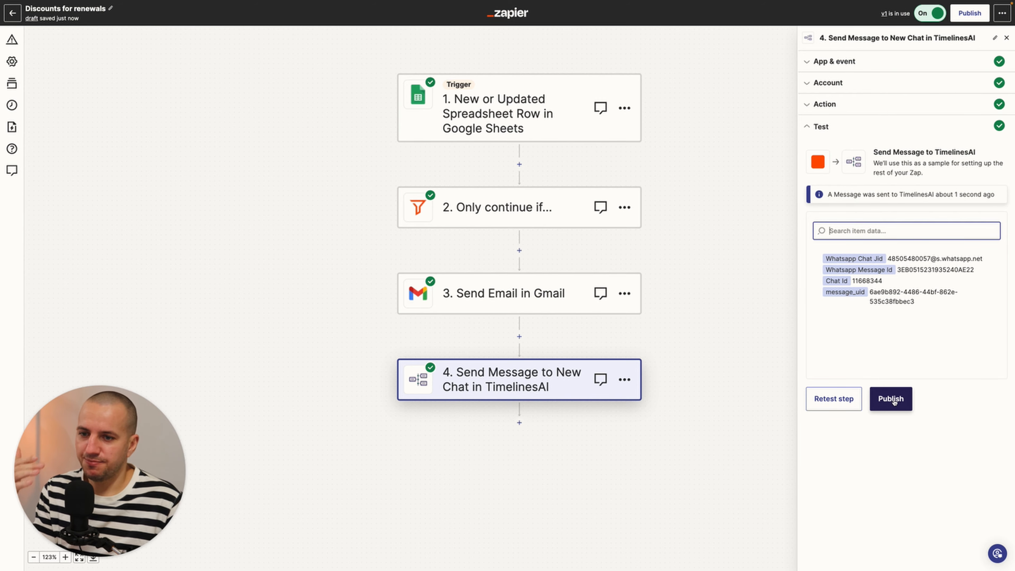
{"action": "left_click", "coordinate": [893, 402]}
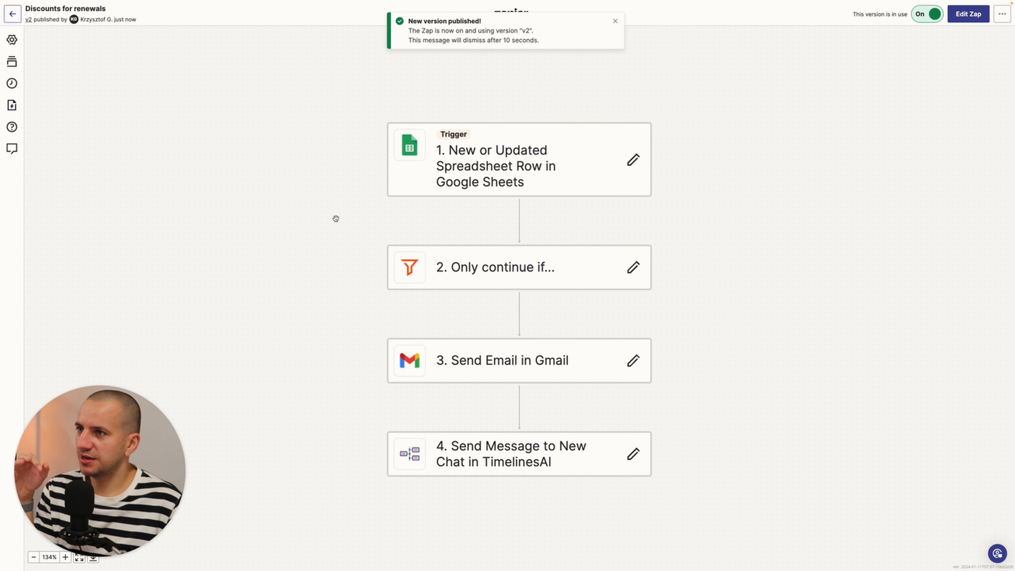
Step: Switch to the "NB orders - Zapier TEST" spreadsheet and examine the end dates in the "Order date to" column
{"action": "mouse_move", "coordinate": [74, 269]}
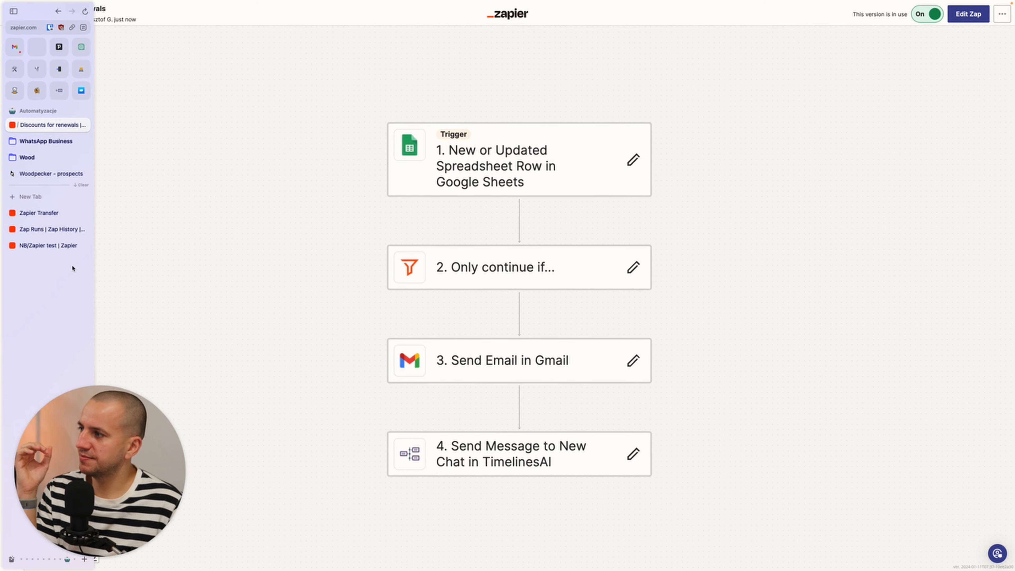
{"action": "left_click", "coordinate": [56, 245]}
{"action": "left_click", "coordinate": [57, 247]}
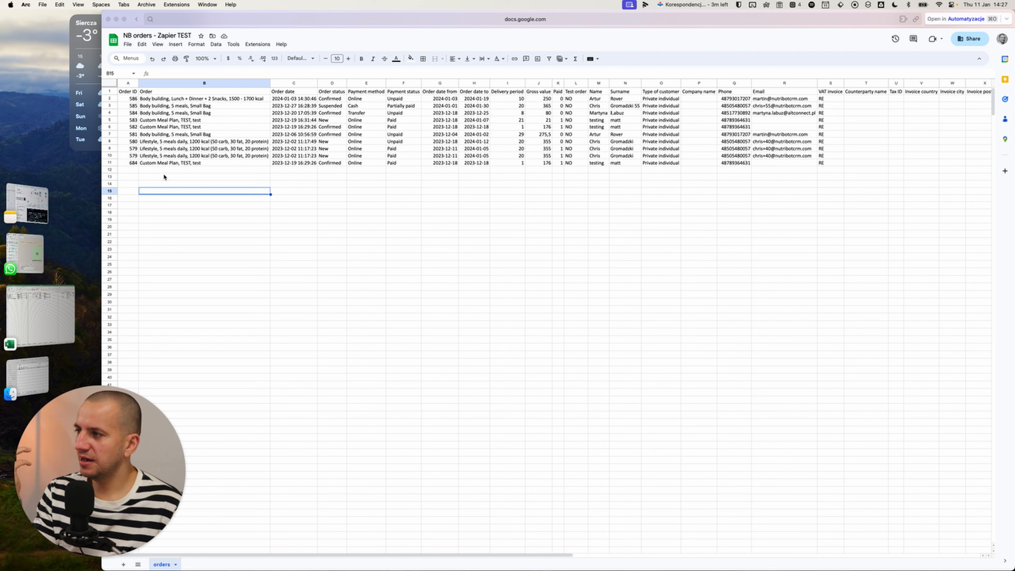
{"action": "left_click", "coordinate": [190, 176]}
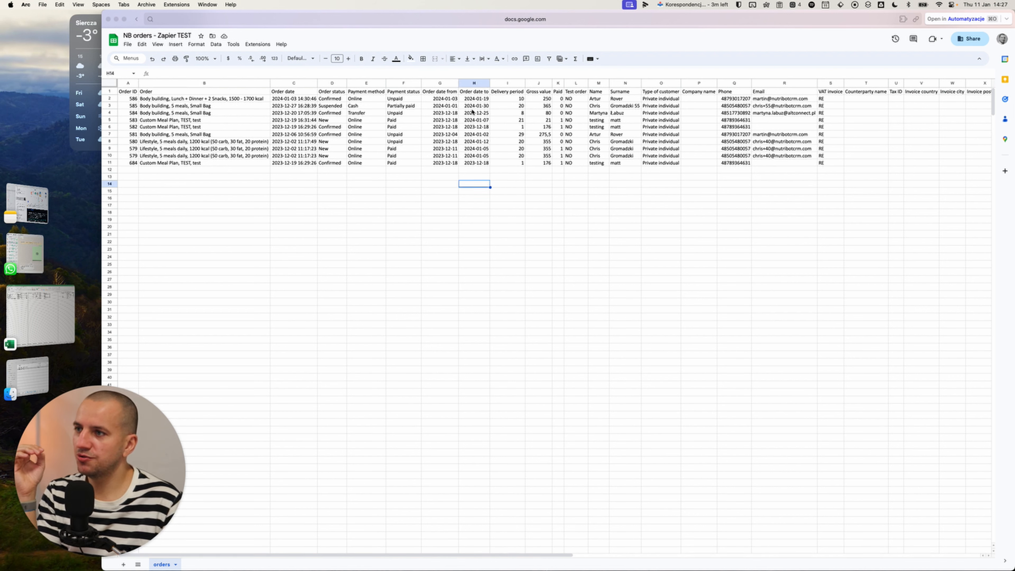
{"action": "left_click_drag", "start_coordinate": [475, 105], "coordinate": [477, 187]}
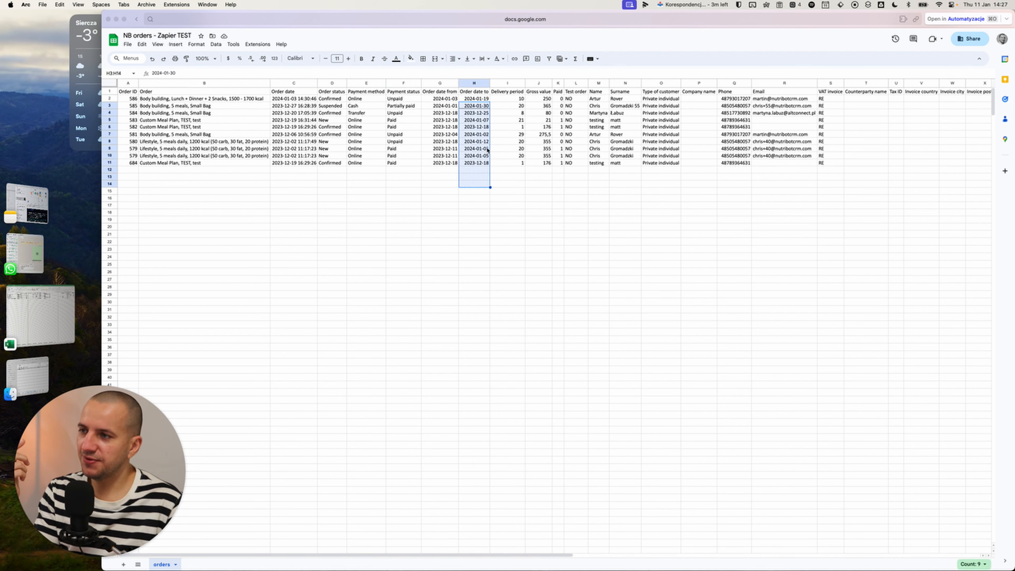
{"action": "left_click", "coordinate": [466, 214]}
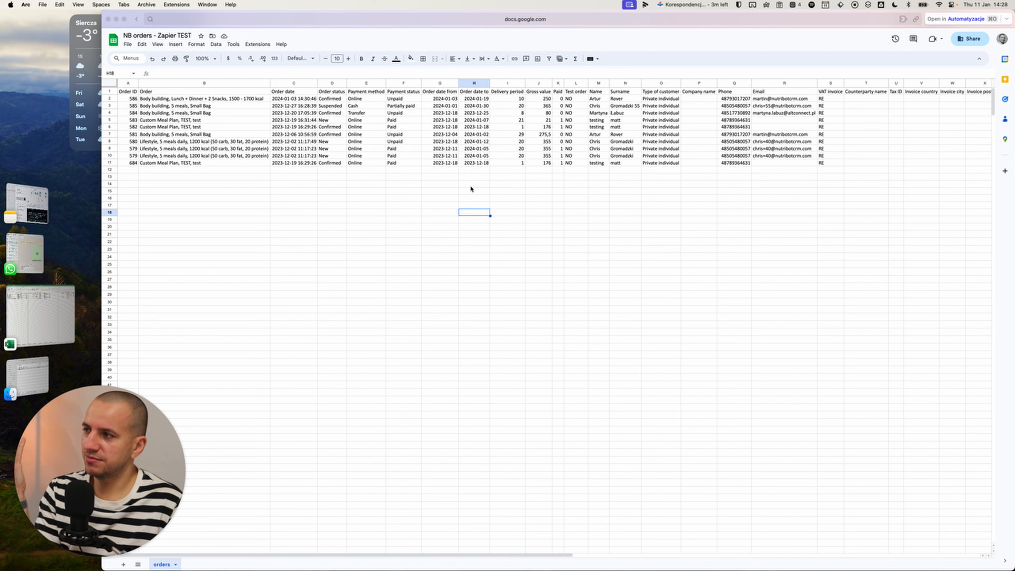
Step: Set the last order's "Order date to" in cell H11 to 2023-12-19
{"action": "left_click", "coordinate": [484, 163]}
{"action": "left_click", "coordinate": [193, 73]}
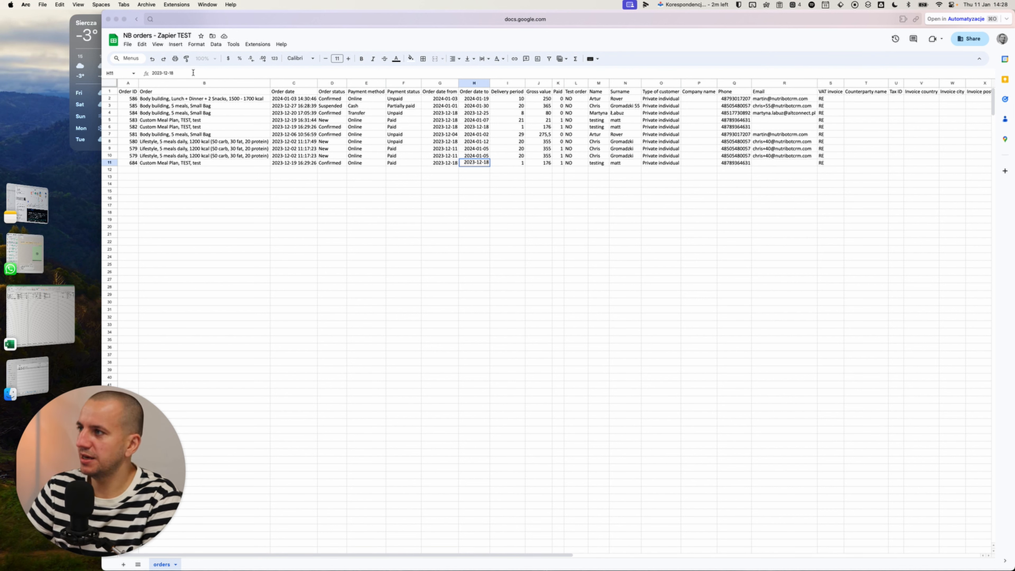
{"action": "key", "text": "BackSpace"}
{"action": "type", "text": "9"}
{"action": "key", "text": "Return"}
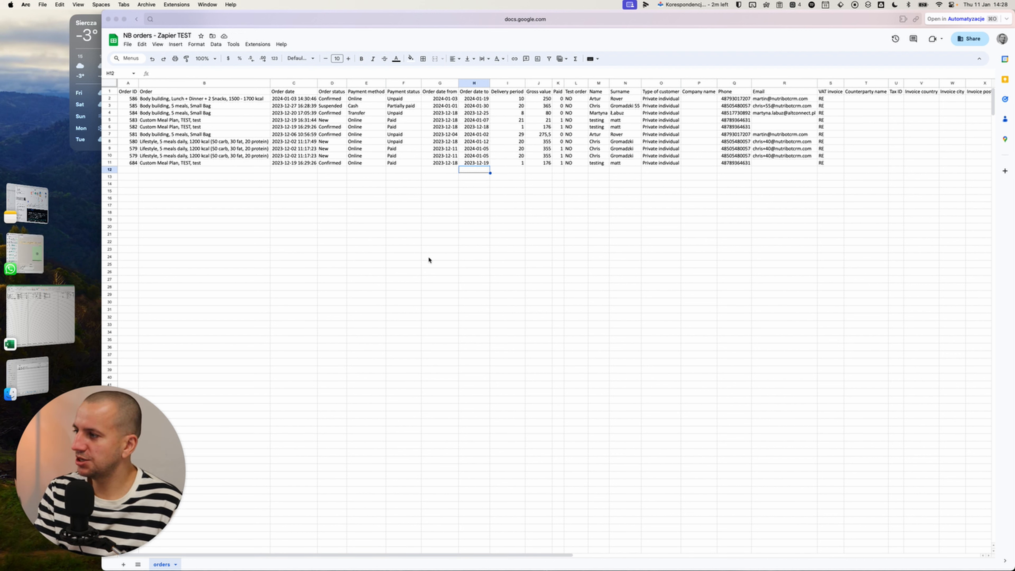
Step: Switch to WhatsApp and read the renewal discount message in the NutriBot Support chat, including its code
{"action": "left_click", "coordinate": [40, 255]}
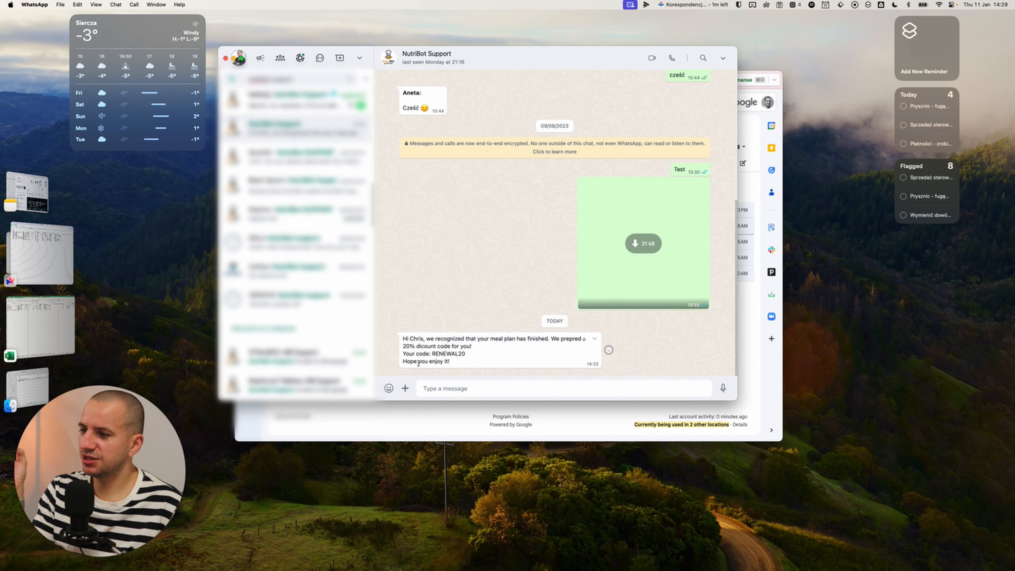
{"action": "left_click_drag", "start_coordinate": [403, 339], "coordinate": [467, 360]}
{"action": "left_click", "coordinate": [453, 354]}
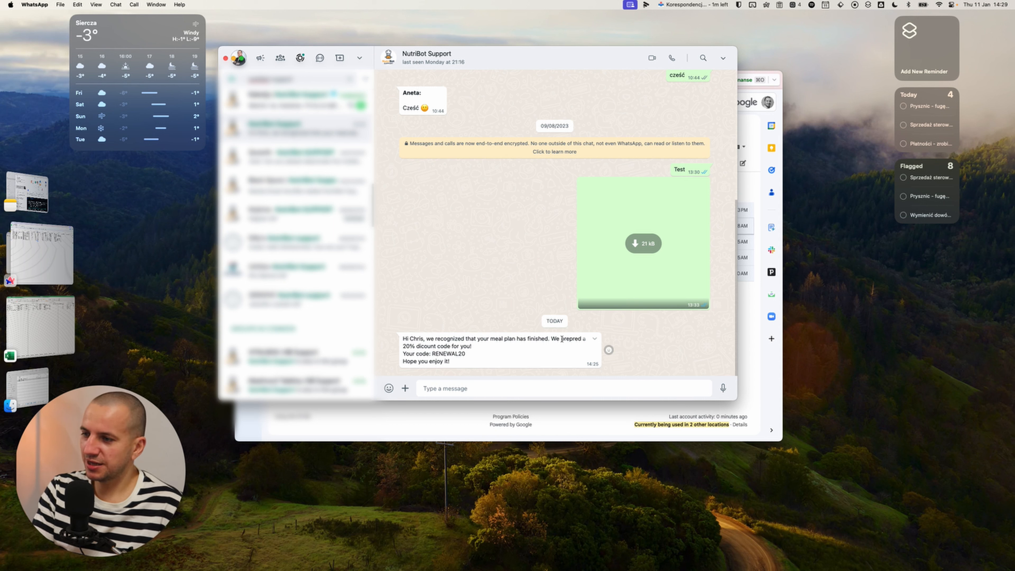
{"action": "left_click_drag", "start_coordinate": [403, 354], "coordinate": [459, 365]}
{"action": "left_click", "coordinate": [435, 362]}
{"action": "left_click", "coordinate": [461, 364]}
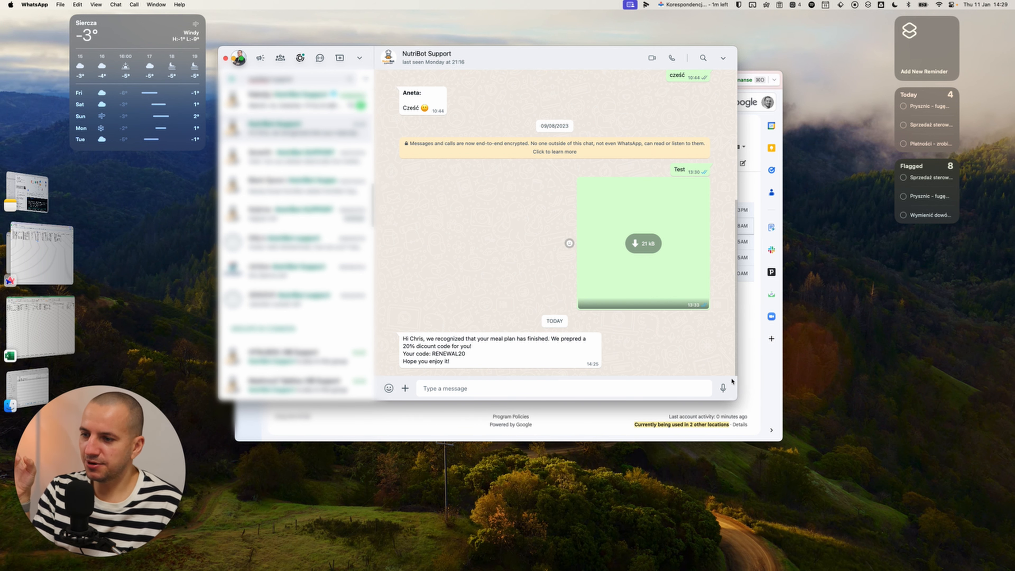
Step: Switch to Gmail, open the newest "your meal plan has ended! Grab a discount!" email, and check its text and discount code
{"action": "left_click", "coordinate": [765, 380]}
{"action": "left_click_drag", "start_coordinate": [572, 85], "coordinate": [644, 129]}
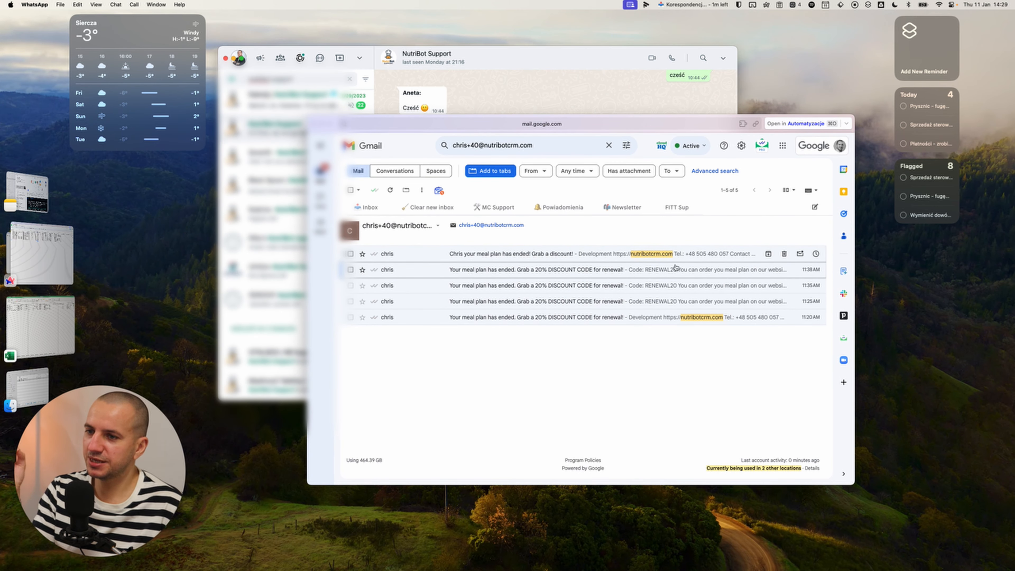
{"action": "left_click", "coordinate": [518, 252]}
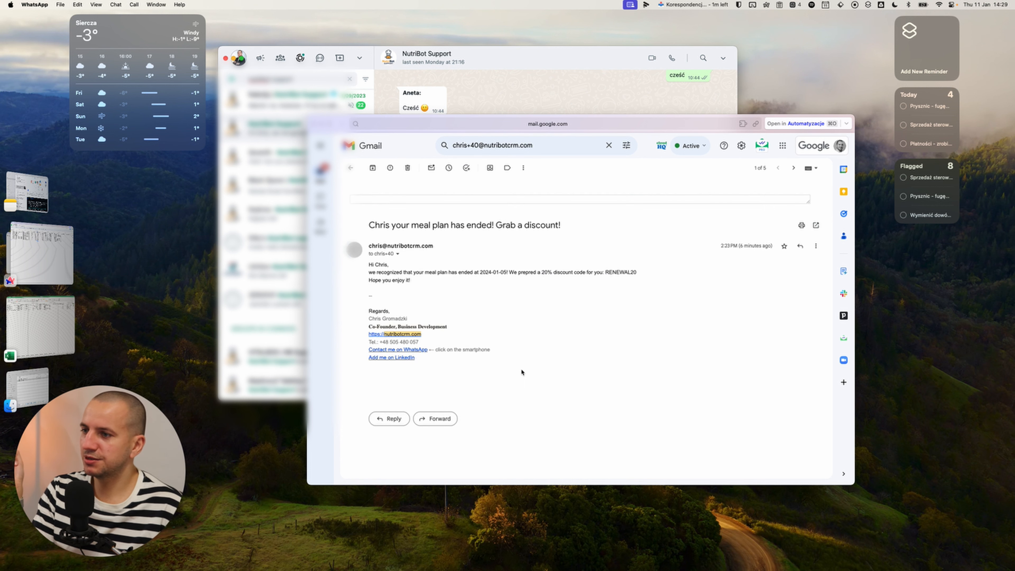
{"action": "left_click_drag", "start_coordinate": [371, 274], "coordinate": [630, 275]}
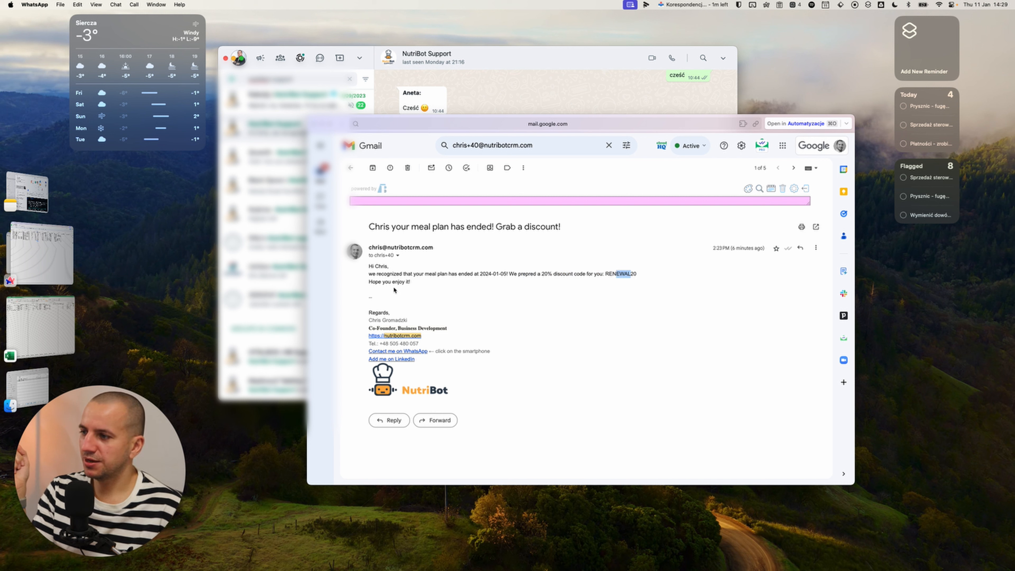
{"action": "left_click", "coordinate": [636, 269]}
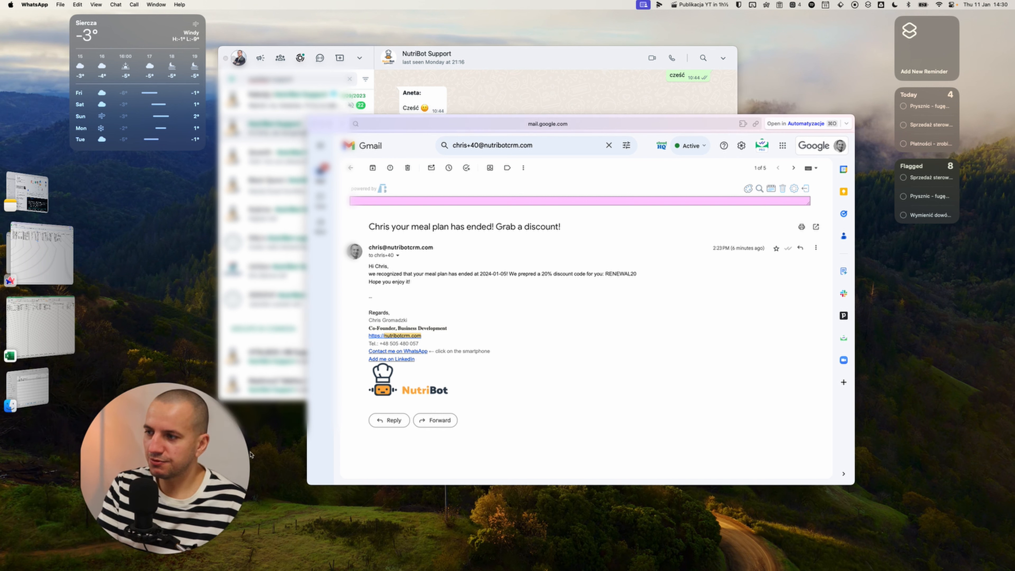
{"action": "left_click", "coordinate": [491, 268]}
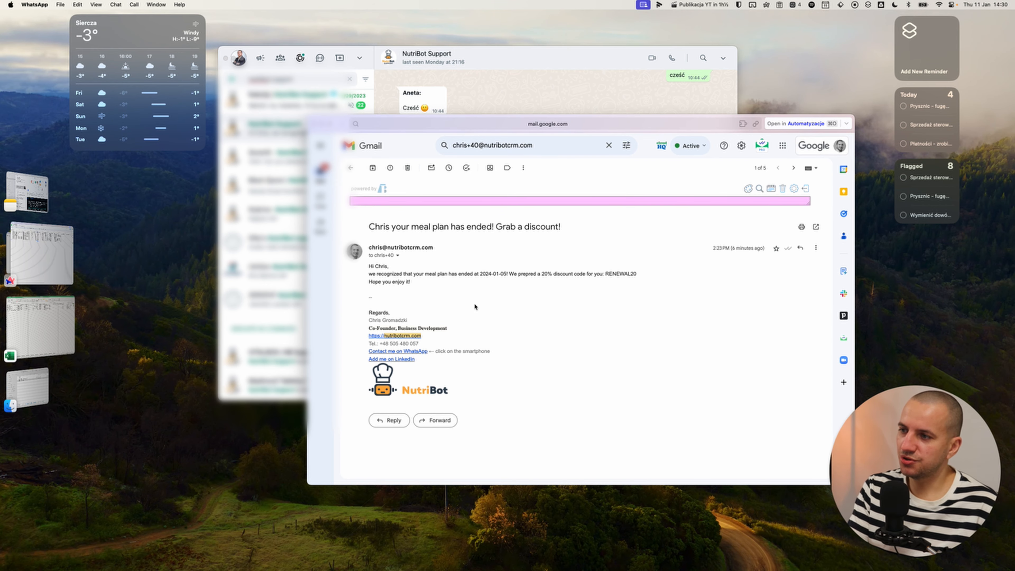
Step: Switch to NutriBot CRM's Orders list and export the orders
{"action": "key", "text": "ctrl+Left"}
{"action": "key", "text": "ctrl+Left"}
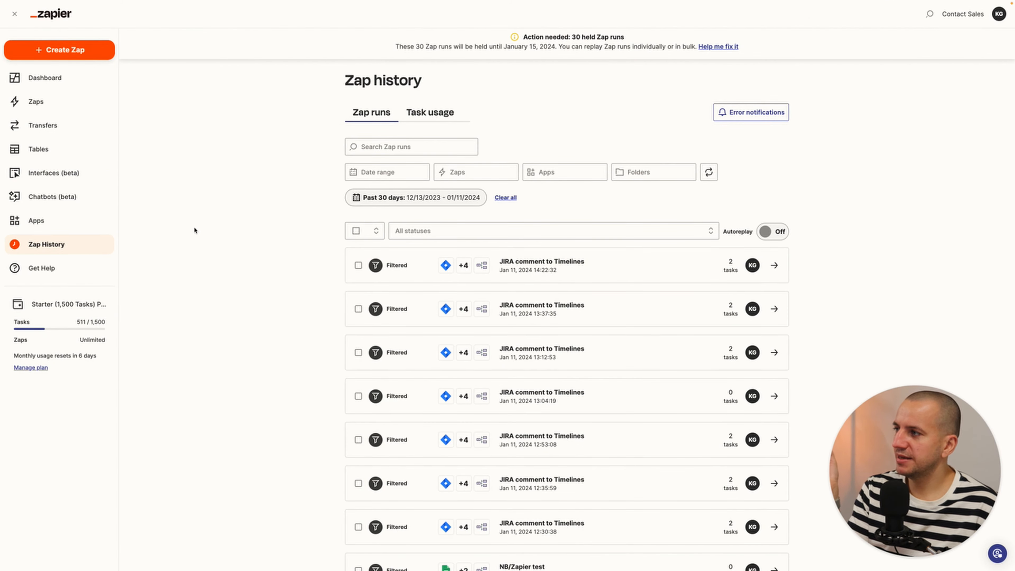
{"action": "key", "text": "ctrl+Right"}
{"action": "key", "text": "ctrl+Left"}
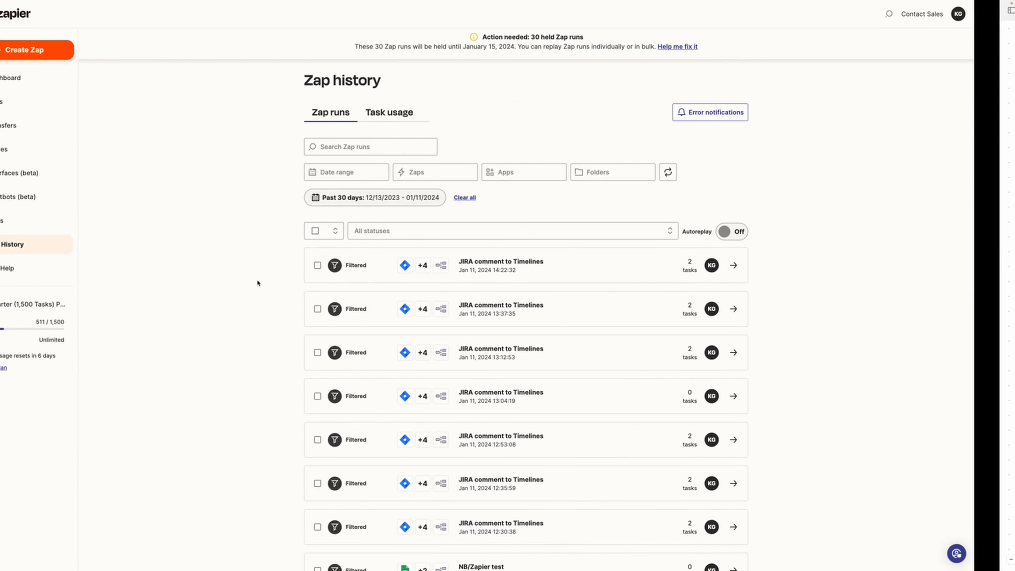
{"action": "mouse_move", "coordinate": [1, 232]}
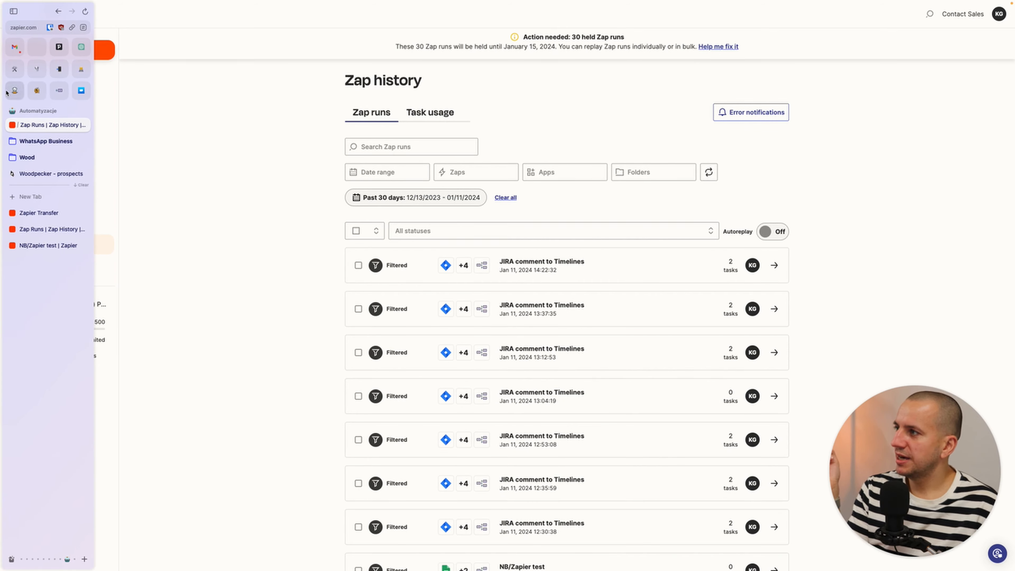
{"action": "left_click", "coordinate": [8, 93]}
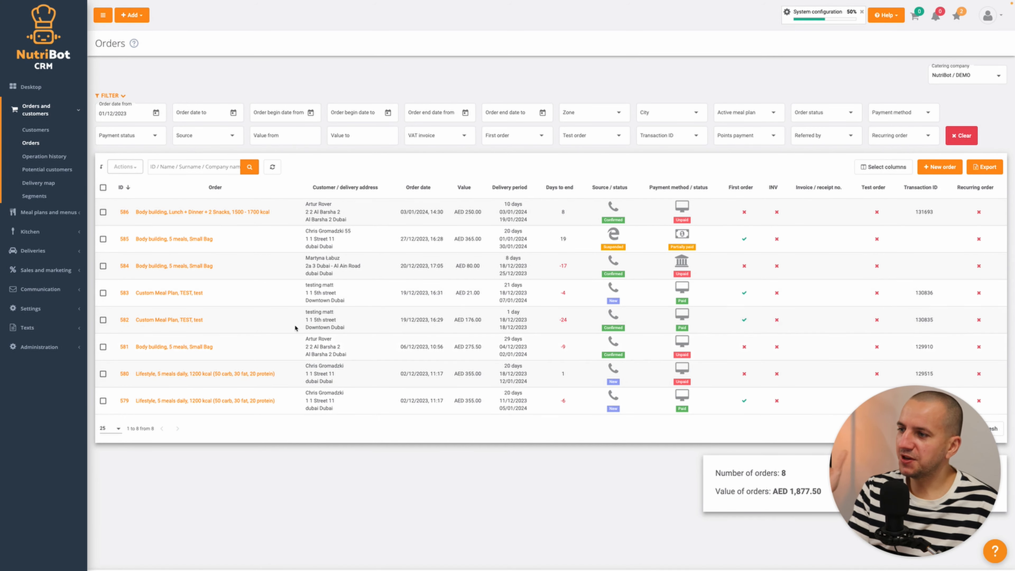
{"action": "left_click", "coordinate": [989, 165]}
{"action": "left_click", "coordinate": [617, 21]}
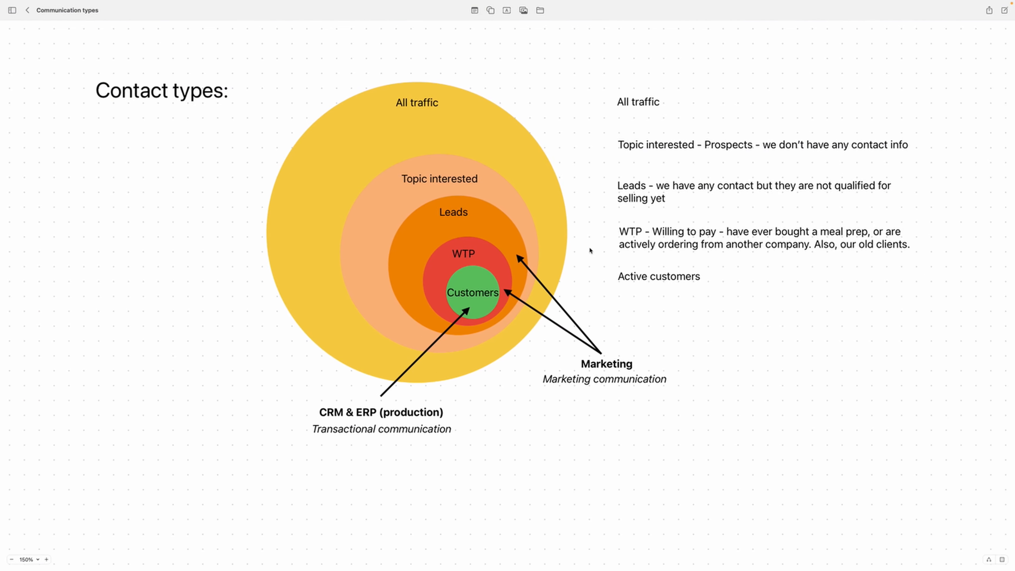
Step: Switch to the "NB orders (5)" workbook in Excel and copy all order rows below the header, rows 2 to 9
{"action": "key", "text": "ctrl+Right"}
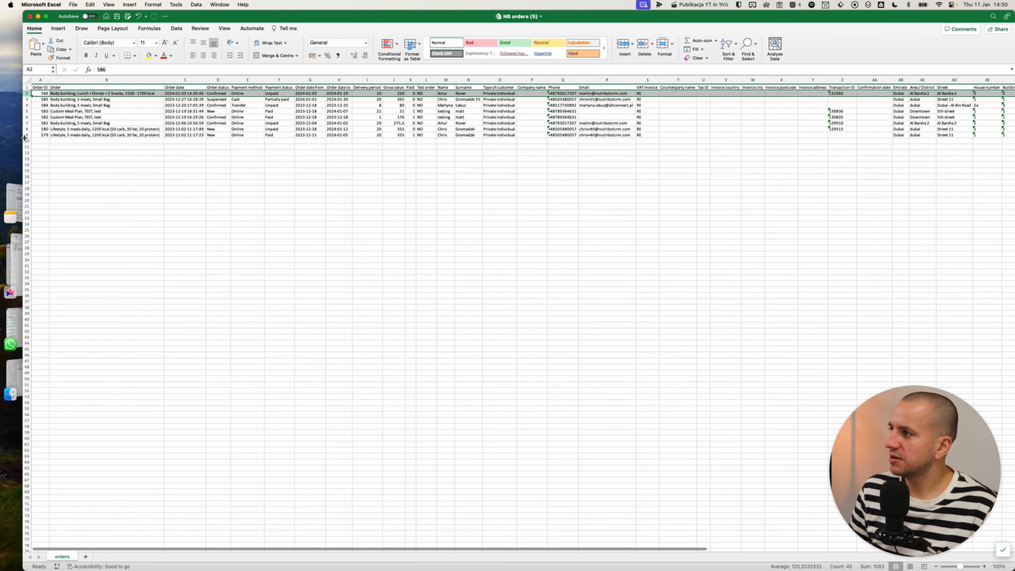
{"action": "key", "text": "ctrl+shift+Down"}
{"action": "key", "text": "super+c"}
{"action": "left_click", "coordinate": [216, 217]}
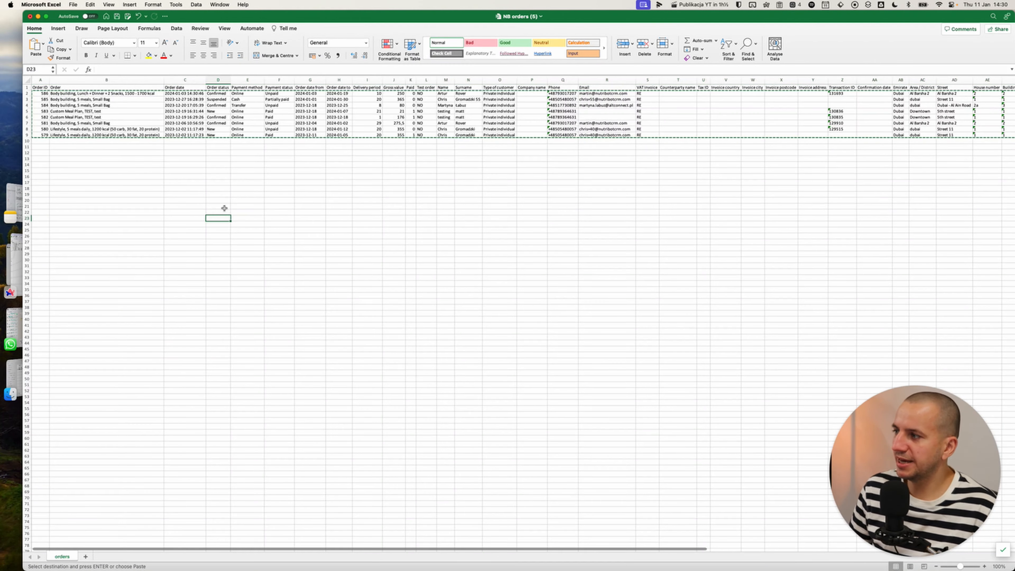
Step: Switch to the "NB orders - Zapier TEST" spreadsheet and clear the order data in rows 2 to 11
{"action": "key", "text": "super+Tab"}
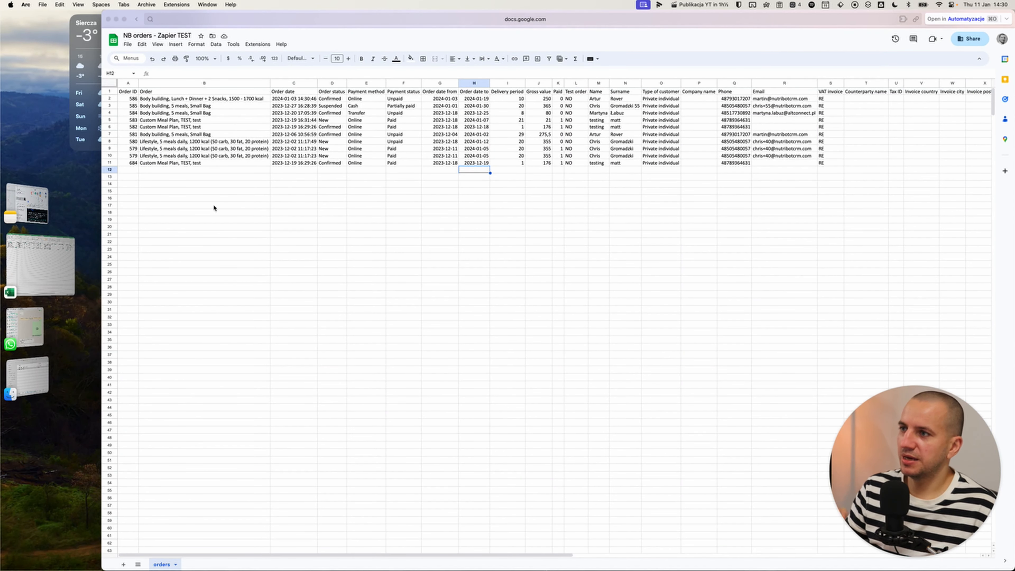
{"action": "left_click", "coordinate": [110, 98]}
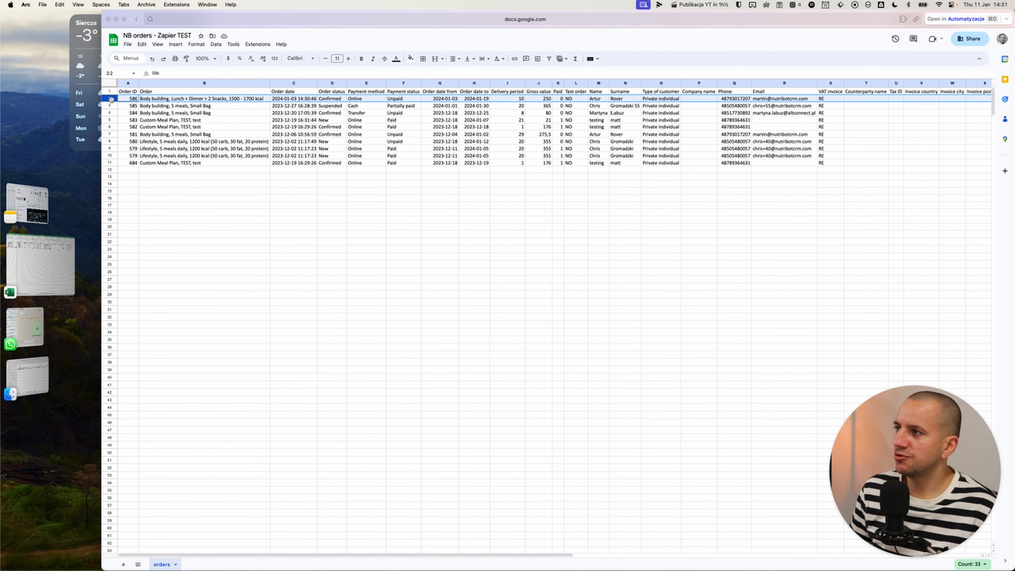
{"action": "left_click", "coordinate": [110, 162], "text": "shift"}
{"action": "key", "text": "Delete"}
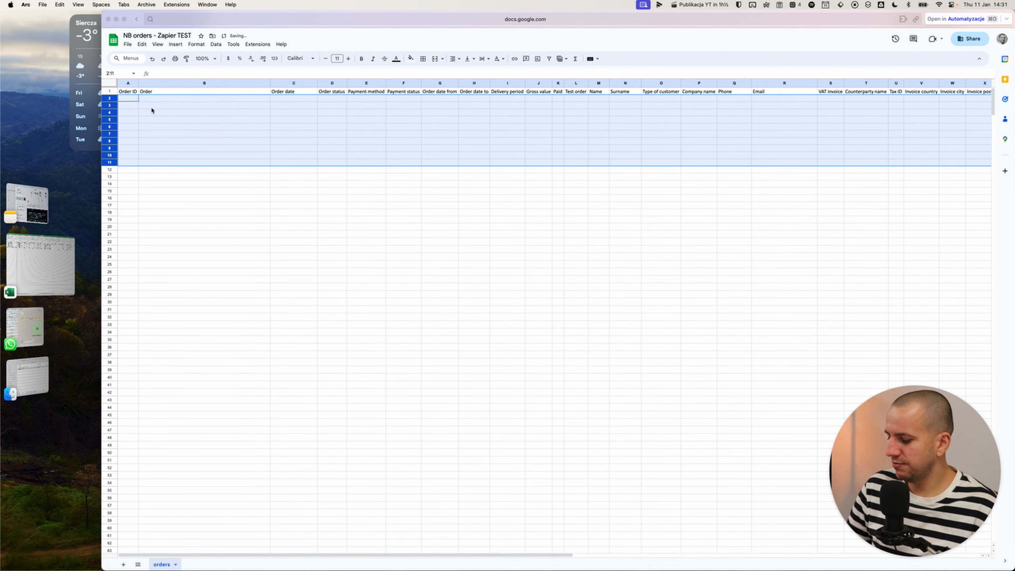
Step: Paste the copied order rows into the orders sheet, starting at row 2 below the header
{"action": "left_click", "coordinate": [151, 106]}
{"action": "left_click", "coordinate": [109, 99]}
{"action": "key", "text": "super+v"}
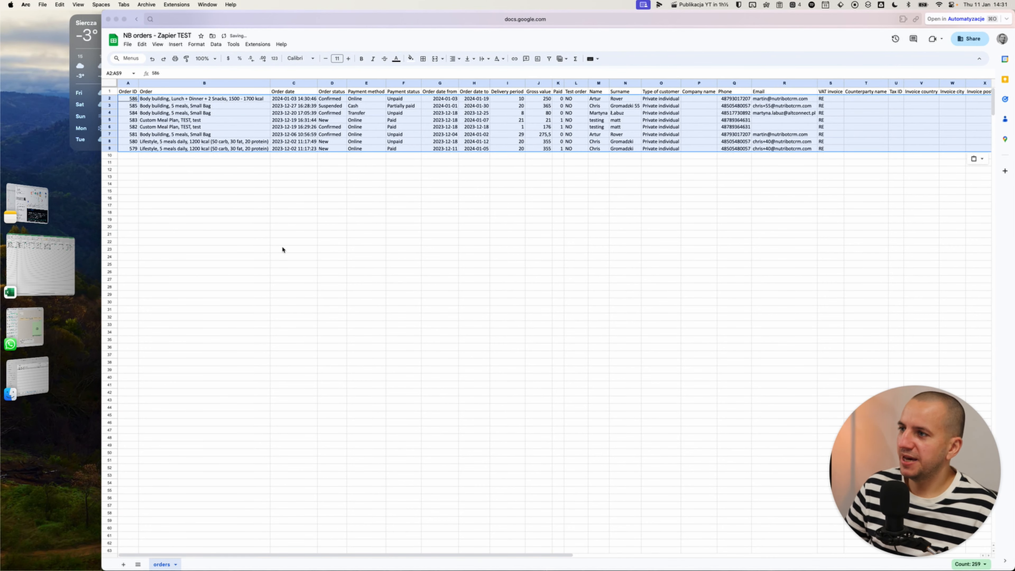
{"action": "left_click", "coordinate": [282, 249]}
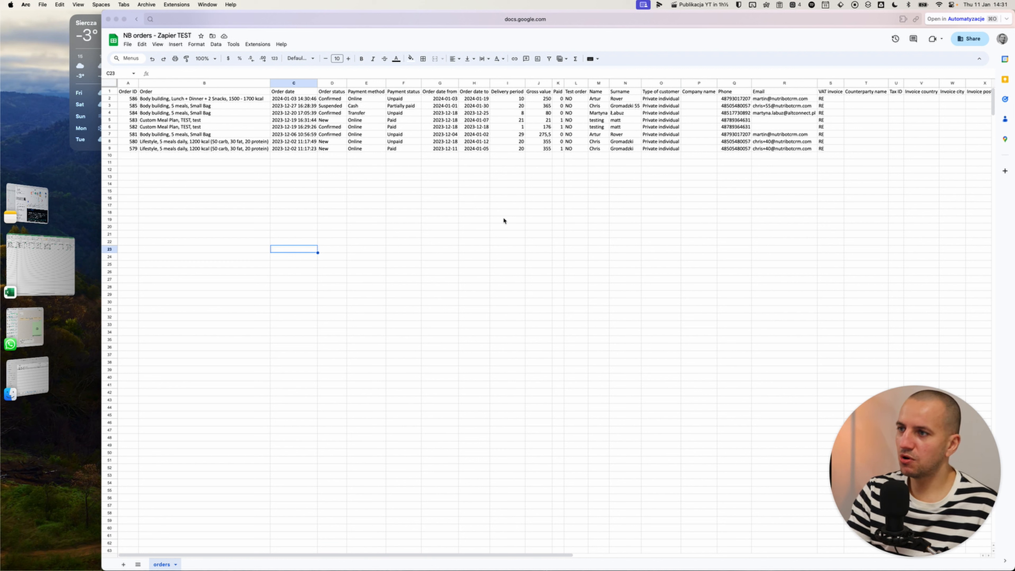
Step: Examine the "Order date to" values of the last pasted orders and the gross value of order 580
{"action": "left_click", "coordinate": [481, 162]}
{"action": "left_click", "coordinate": [482, 148]}
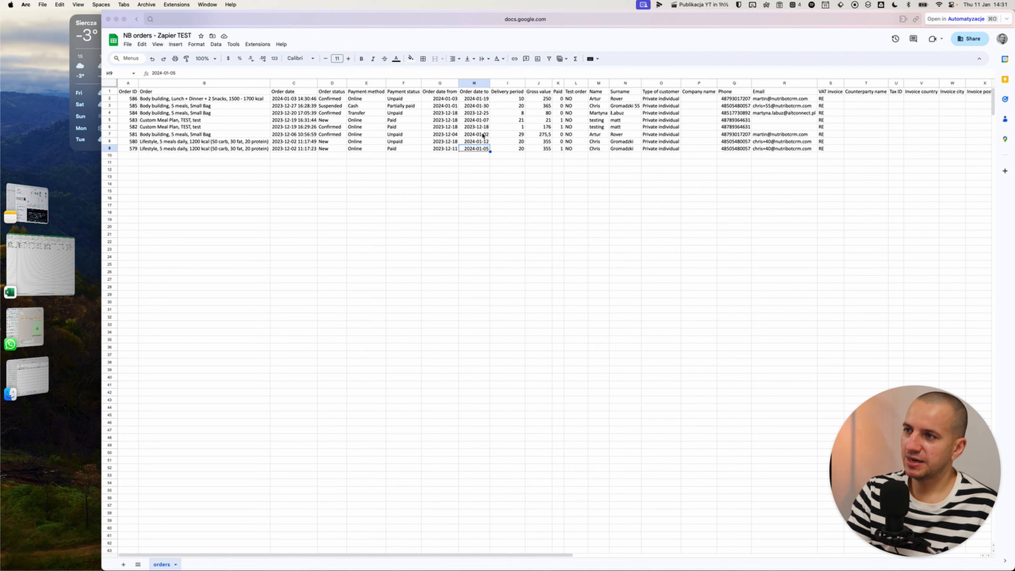
{"action": "left_click", "coordinate": [482, 135]}
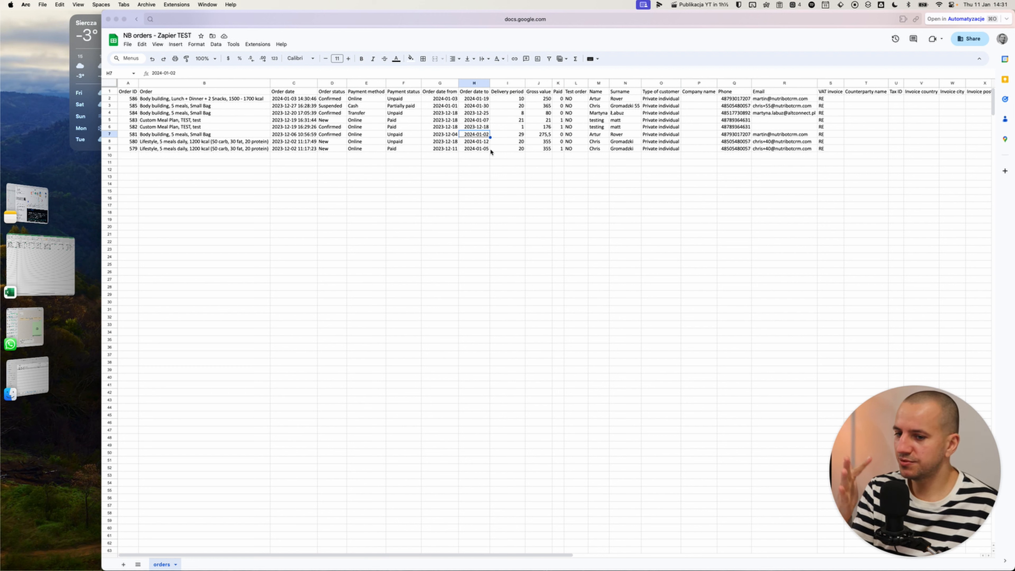
{"action": "left_click", "coordinate": [487, 178]}
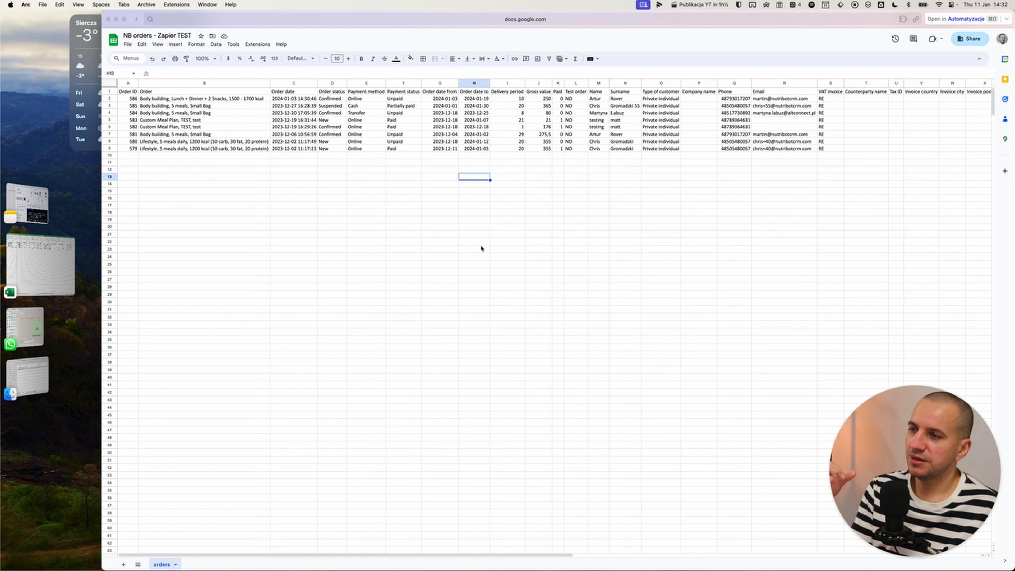
{"action": "left_click", "coordinate": [549, 142]}
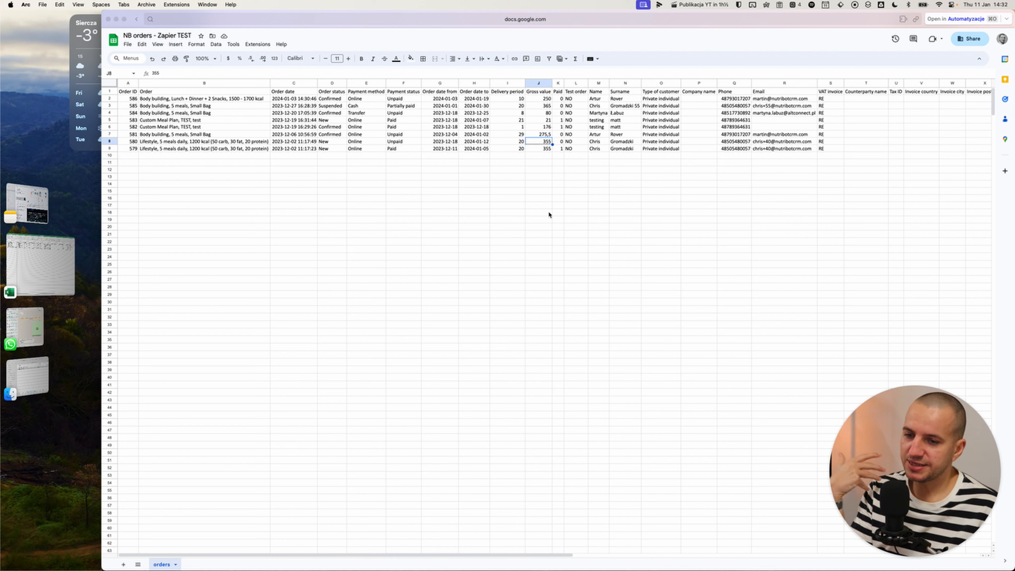